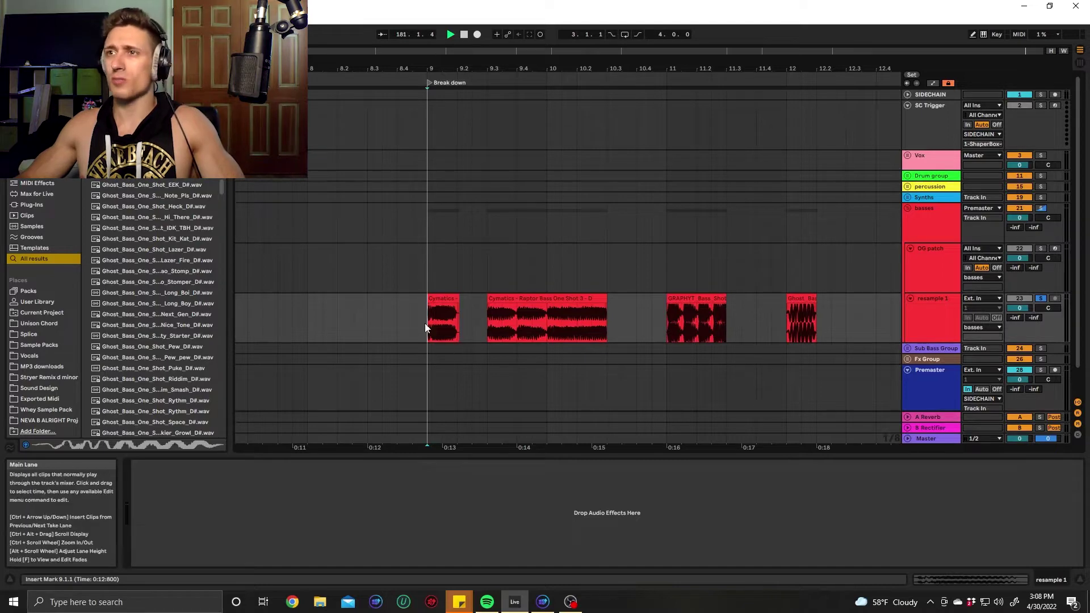
Add a Reverb to the resample 1 track's device chain and set its dry/wet mix to 16%.
{"action": "left_click", "coordinate": [922, 315]}
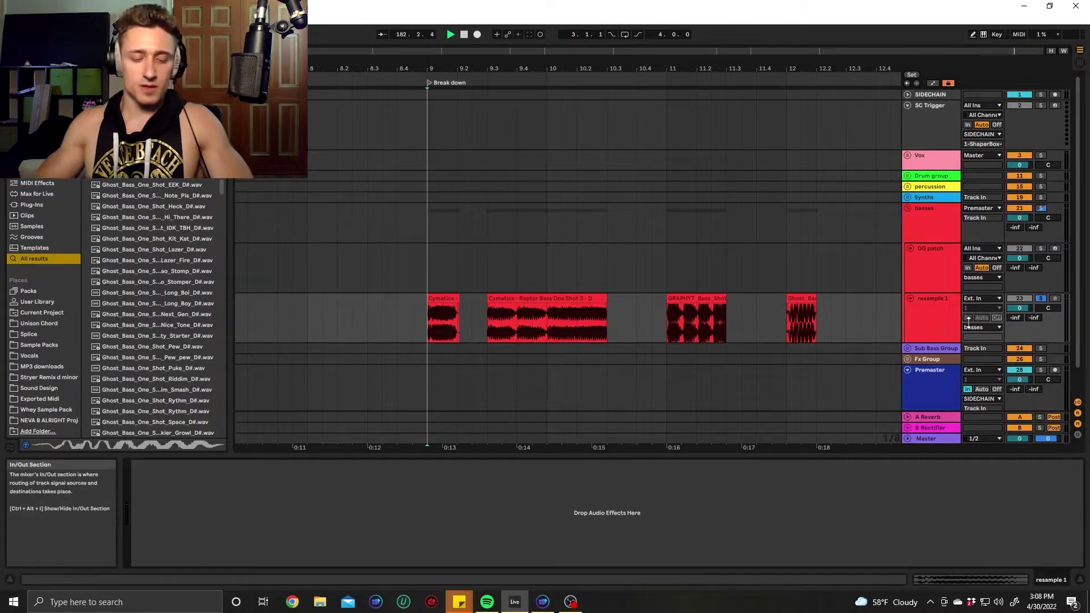
{"action": "key", "text": "ctrl+f"}
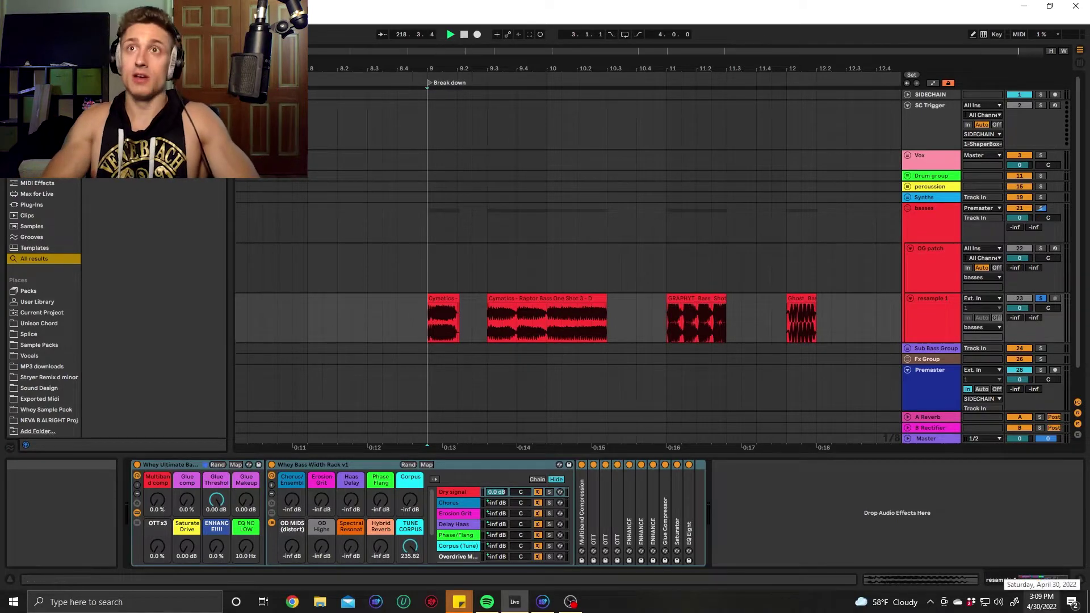
{"action": "type", "text": "v"}
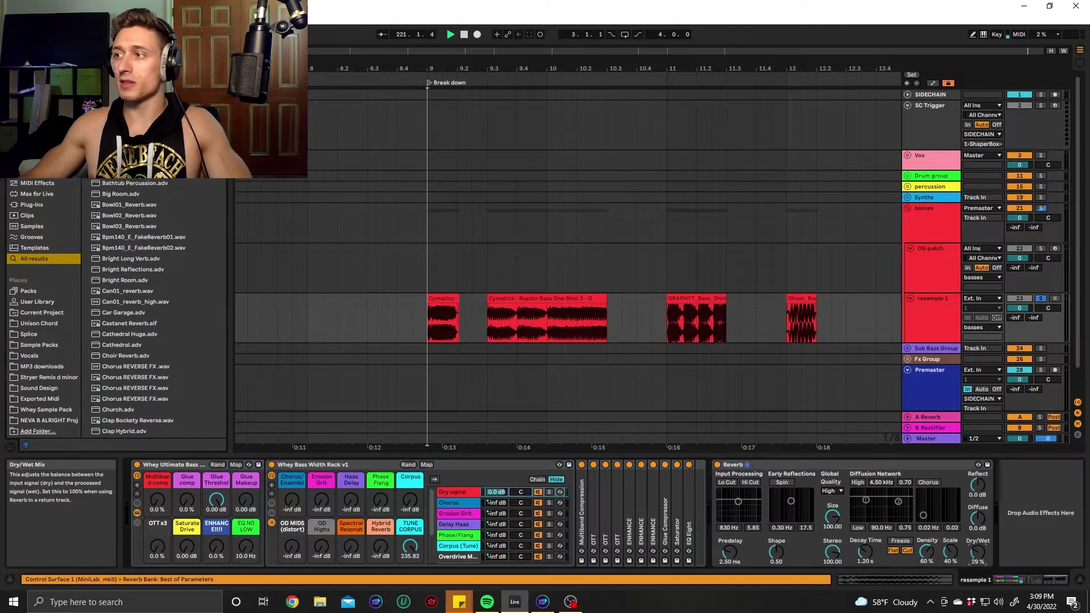
{"action": "left_click_drag", "start_coordinate": [977, 552], "coordinate": [978, 583]}
Group the Reverb into an Audio Effect Rack and duplicate its chain.
{"action": "left_click", "coordinate": [820, 465]}
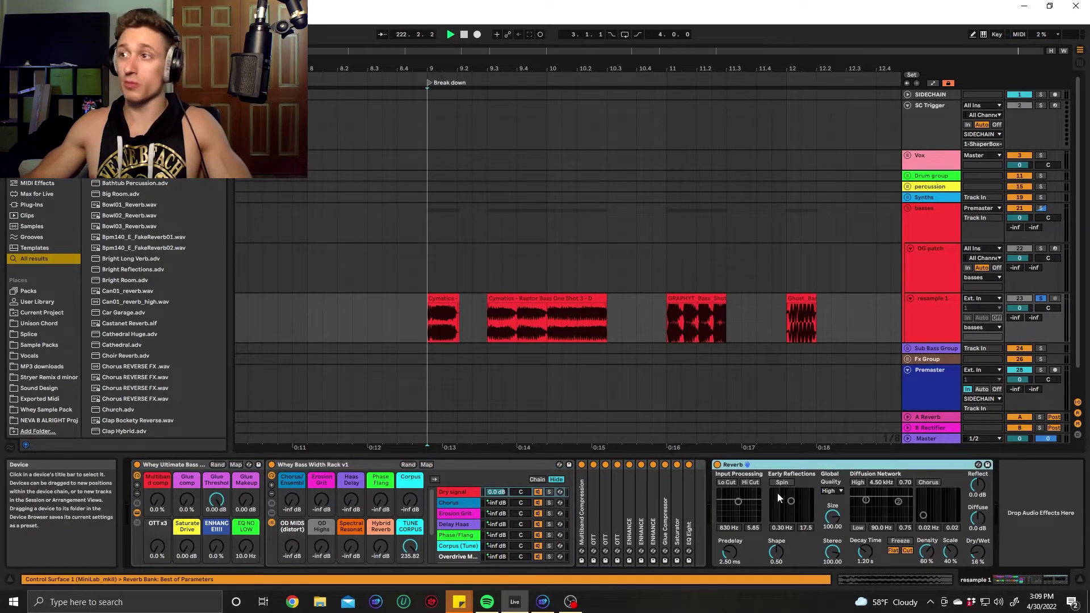
{"action": "key", "text": "ctrl+g"}
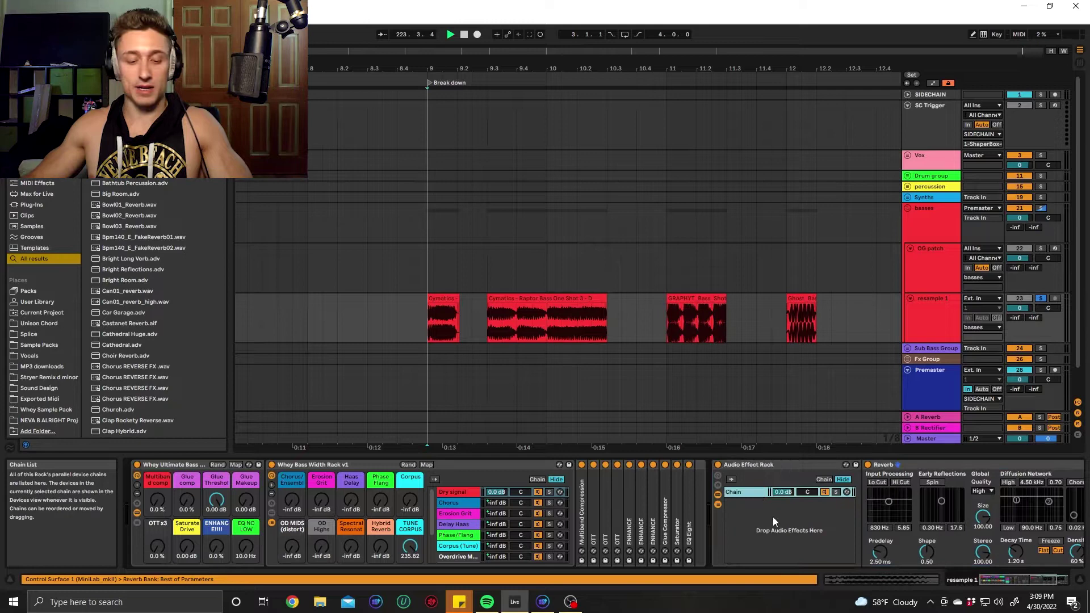
{"action": "key", "text": "ctrl+d"}
Rename the rack's first chain to "dry".
{"action": "right_click", "coordinate": [686, 490]}
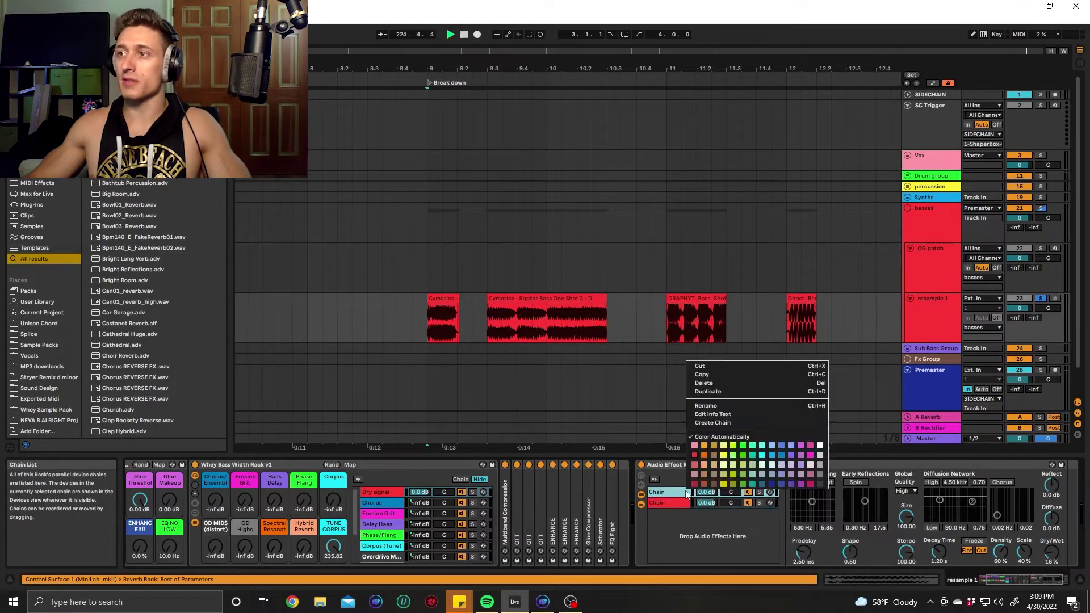
{"action": "left_click", "coordinate": [733, 415]}
{"action": "right_click", "coordinate": [680, 492]}
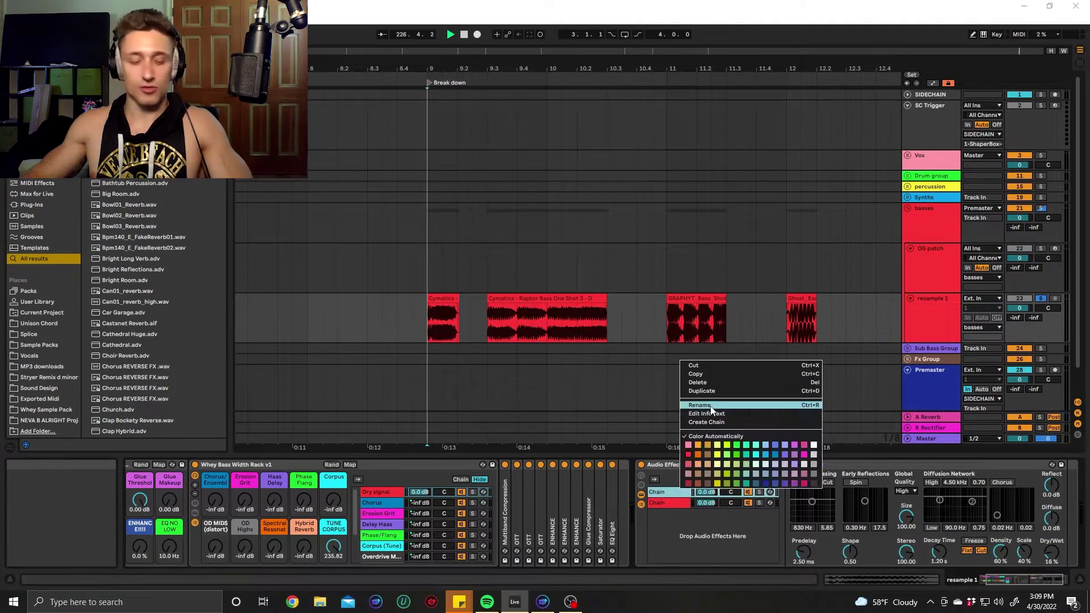
{"action": "left_click", "coordinate": [700, 411]}
{"action": "key", "text": "ctrl+r"}
{"action": "type", "text": "dry"}
{"action": "key", "text": "Return"}
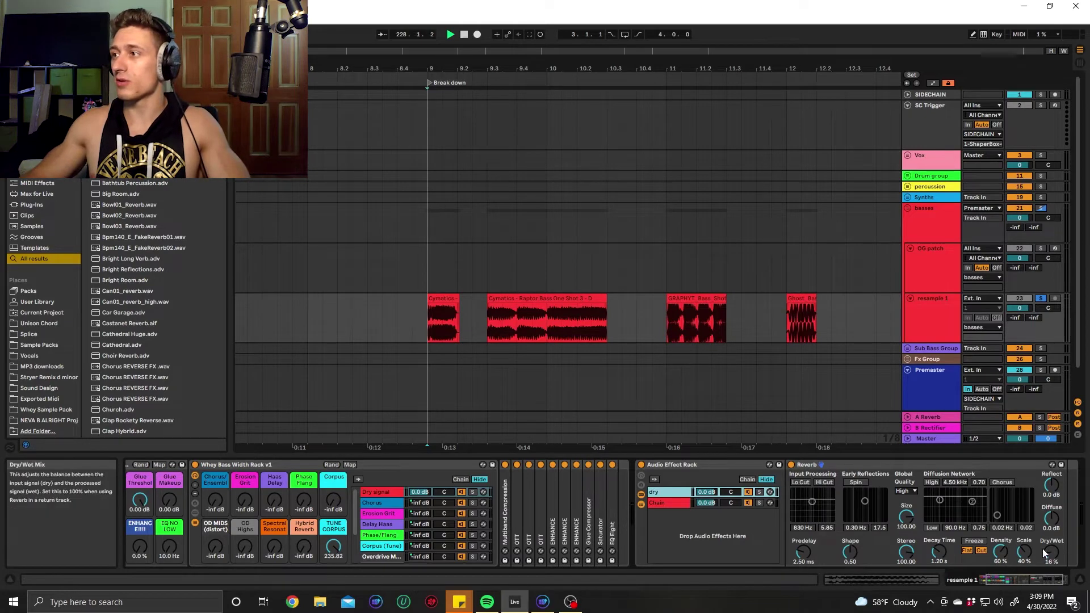
Set the Reverb's dry/wet mix to 100% and rename the rack's second chain to "wet".
{"action": "left_click_drag", "start_coordinate": [1044, 551], "coordinate": [1050, 499]}
{"action": "left_click", "coordinate": [669, 502]}
{"action": "type", "text": "wet"}
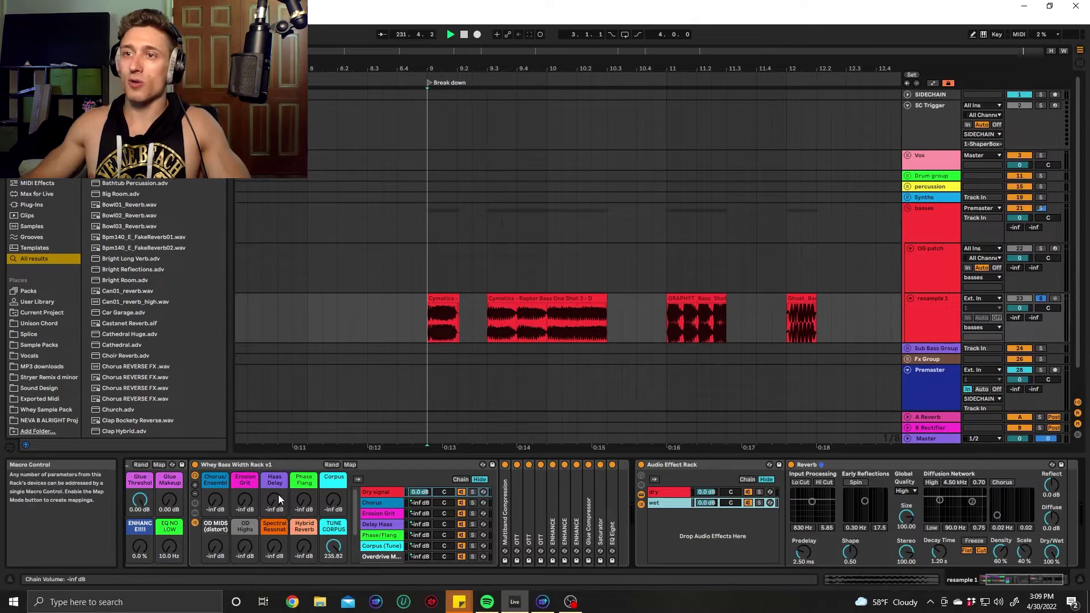
Delete the Audio Effect Rack containing the Reverb from the resample 1 track.
{"action": "left_click", "coordinate": [672, 466]}
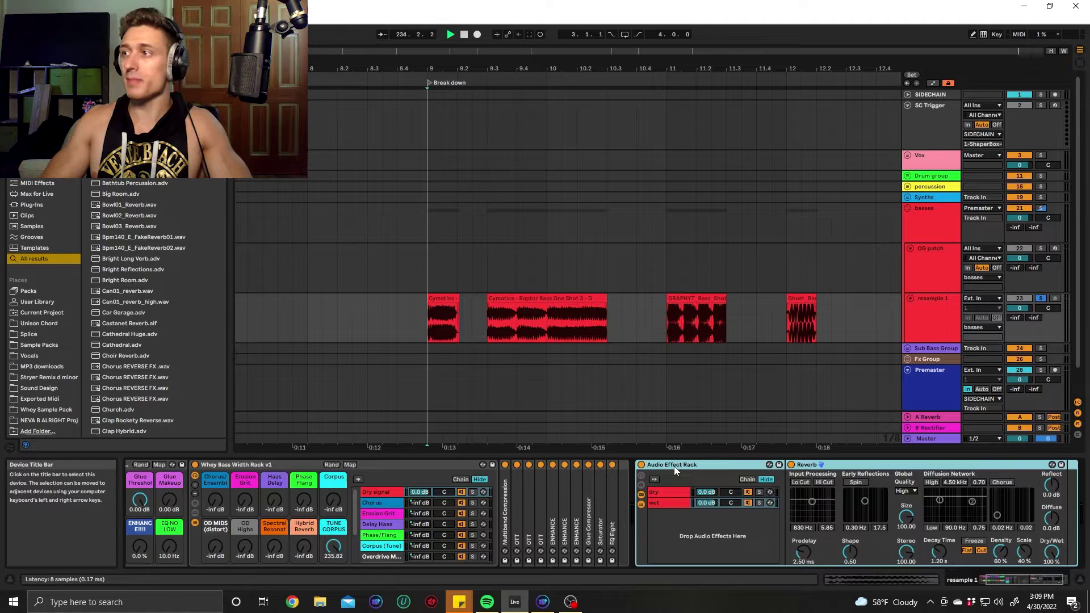
{"action": "key", "text": "Delete"}
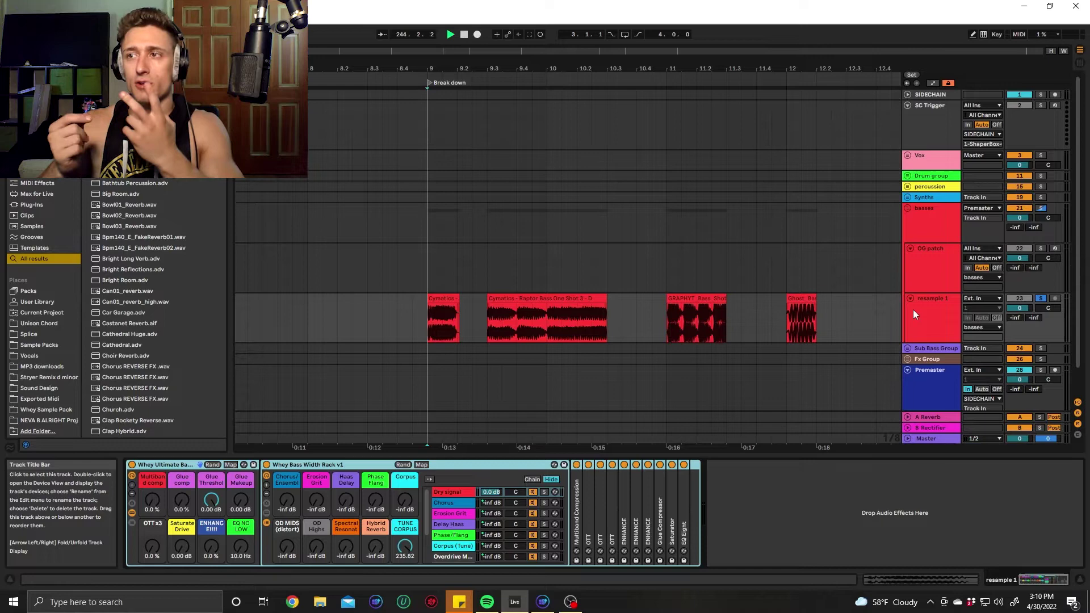
Insert a Utility before the Whey Ultimate Bass rack on the resample 1 track and enable its Mono option.
{"action": "key", "text": "ctrl+f"}
{"action": "type", "text": "utility"}
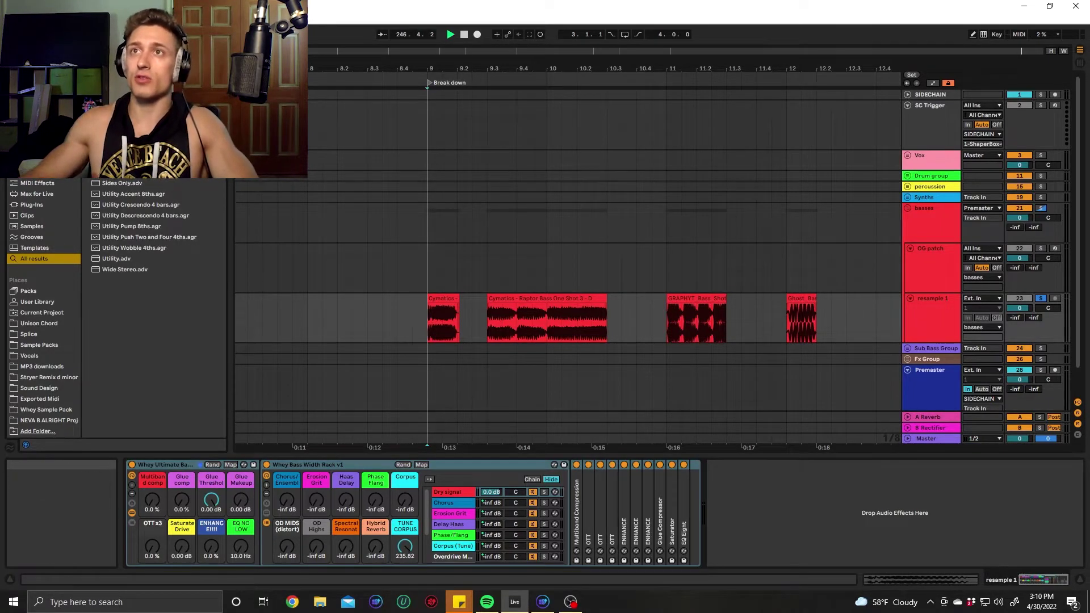
{"action": "left_click_drag", "start_coordinate": [586, 456], "coordinate": [180, 519]}
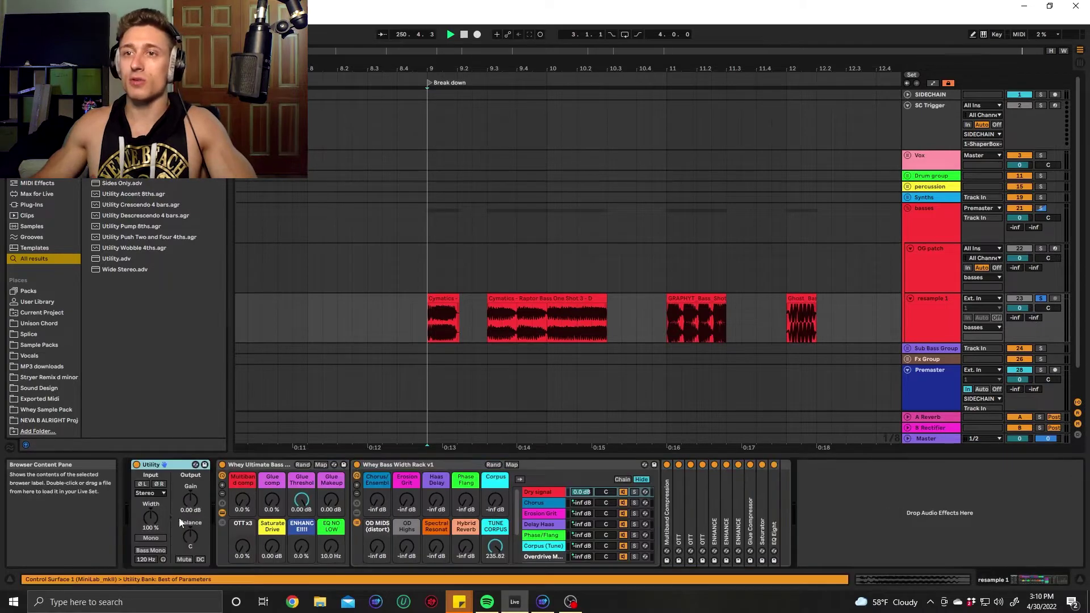
{"action": "left_click", "coordinate": [152, 537]}
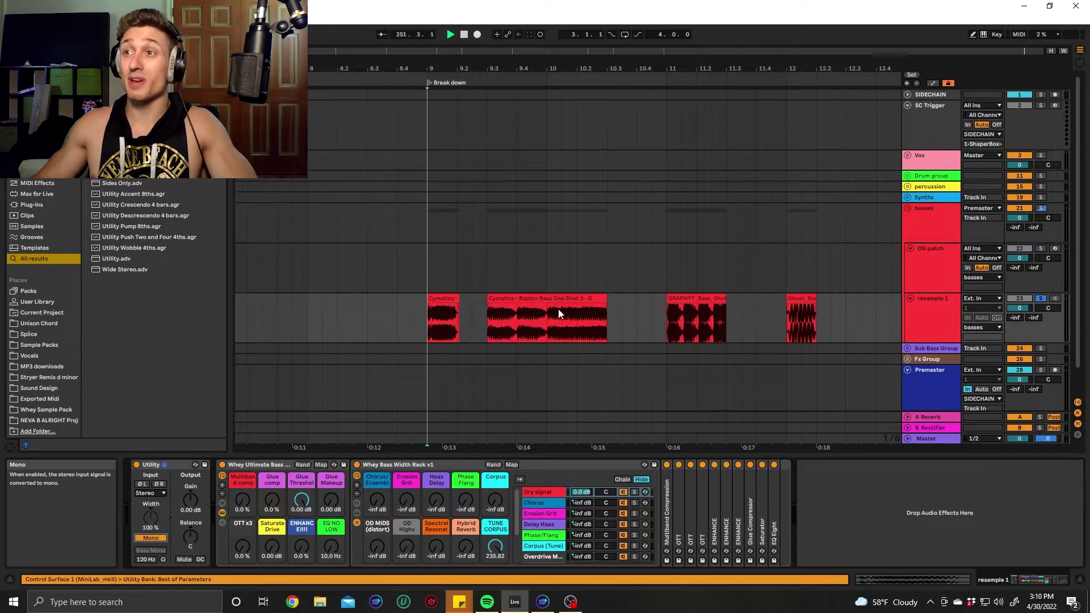
Add the SPAN analyzer at the end of the resample 1 device chain and move its window aside.
{"action": "left_click", "coordinate": [925, 438]}
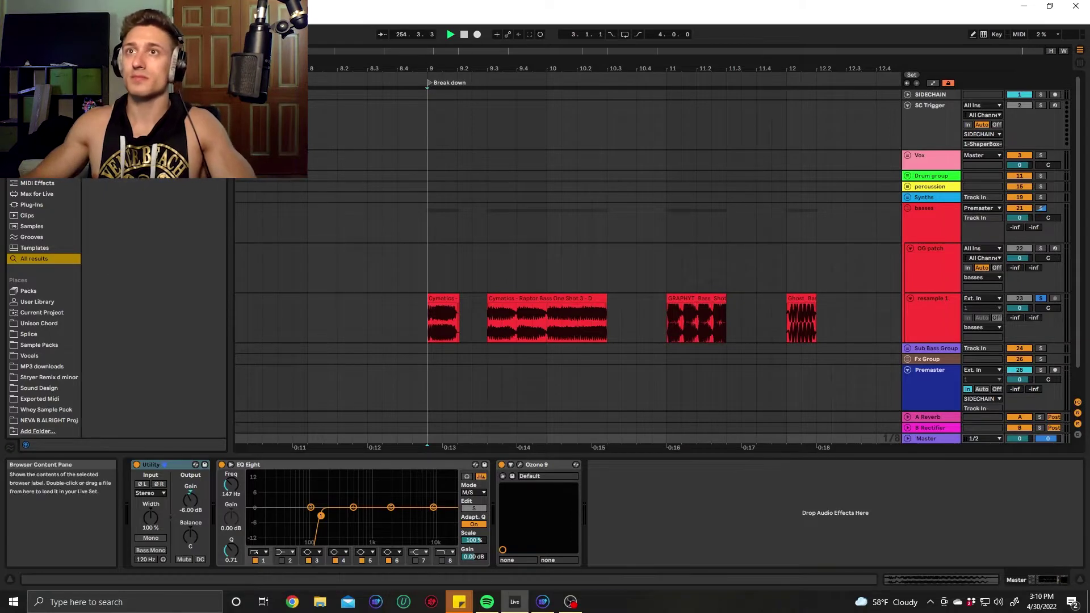
{"action": "left_click", "coordinate": [832, 342]}
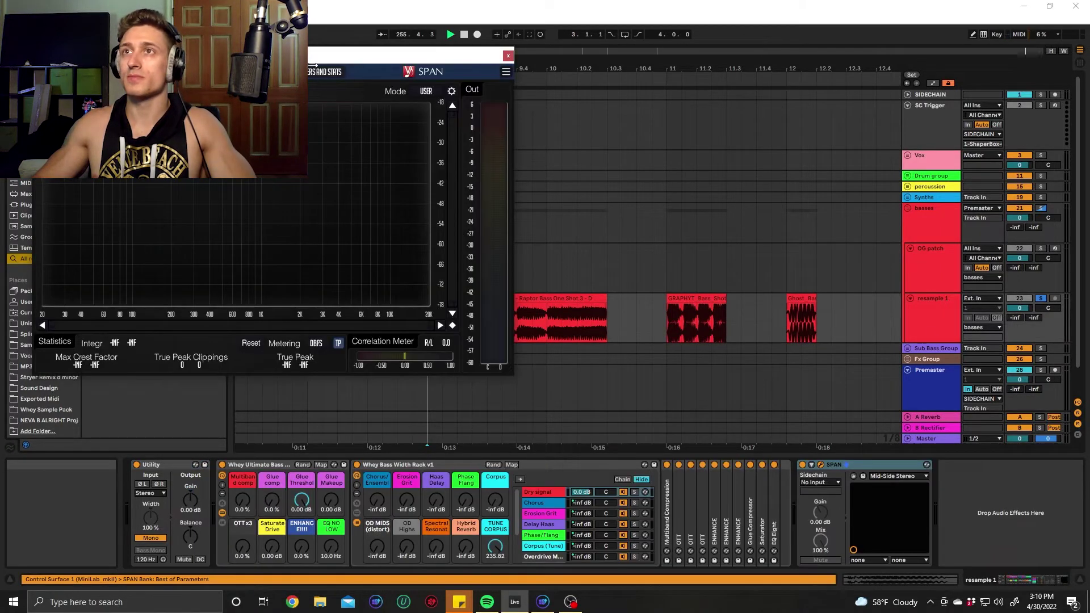
{"action": "left_click_drag", "start_coordinate": [317, 59], "coordinate": [266, 11]}
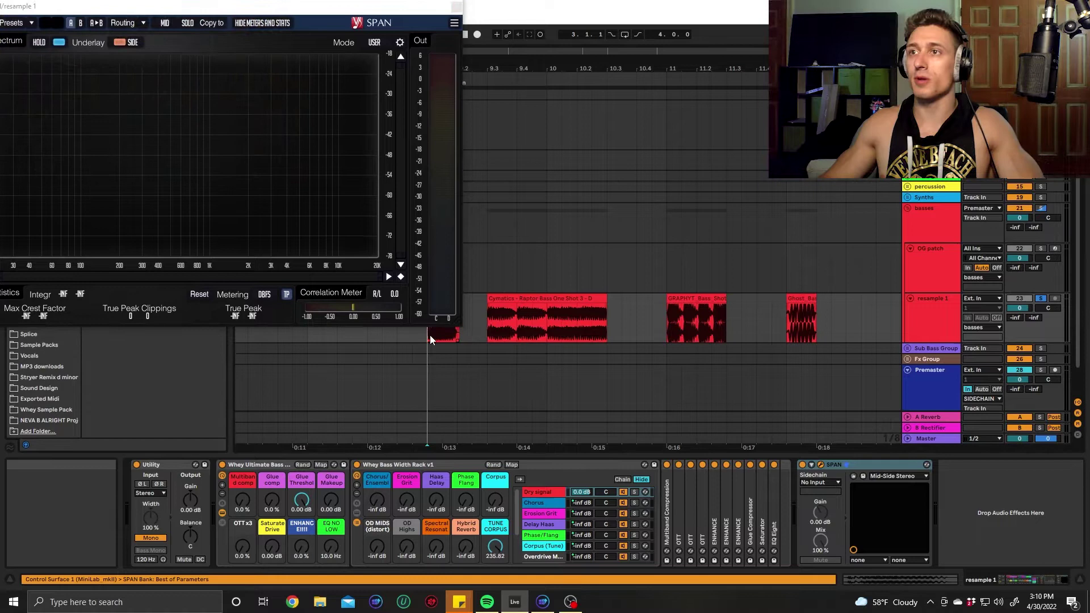
Play the first bass clip repeatedly, comparing its mid and side levels in SPAN with the Utility's Mono option on and off.
{"action": "key", "text": "space"}
{"action": "key", "text": "space"}
{"action": "key", "text": "space"}
{"action": "key", "text": "space"}
{"action": "key", "text": "space"}
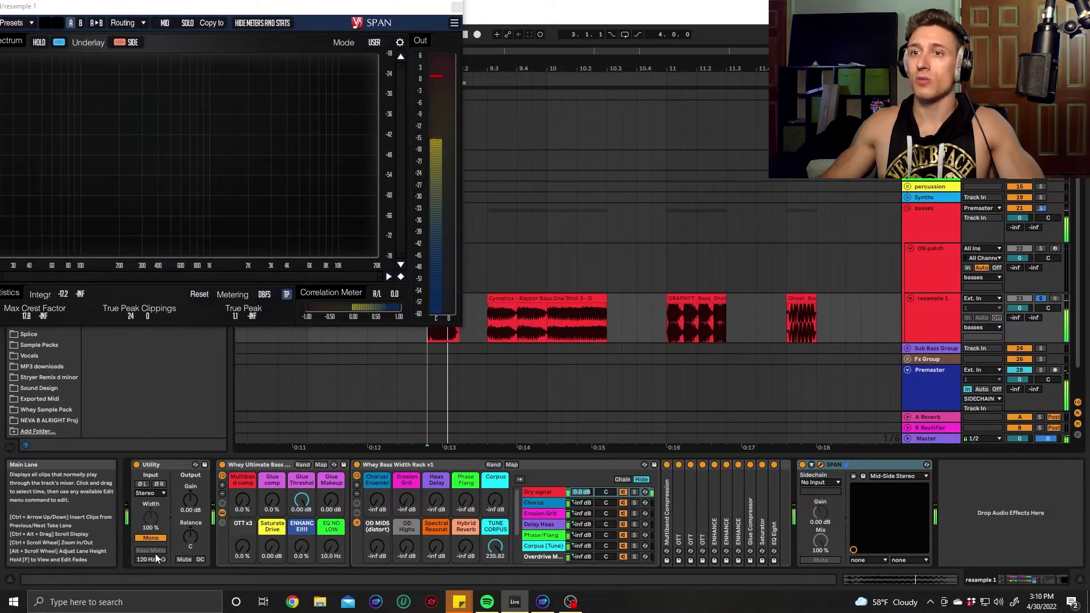
{"action": "key", "text": "space"}
{"action": "left_click", "coordinate": [162, 538]}
{"action": "key", "text": "space"}
{"action": "key", "text": "space"}
{"action": "left_click", "coordinate": [161, 538]}
{"action": "key", "text": "space"}
{"action": "key", "text": "space"}
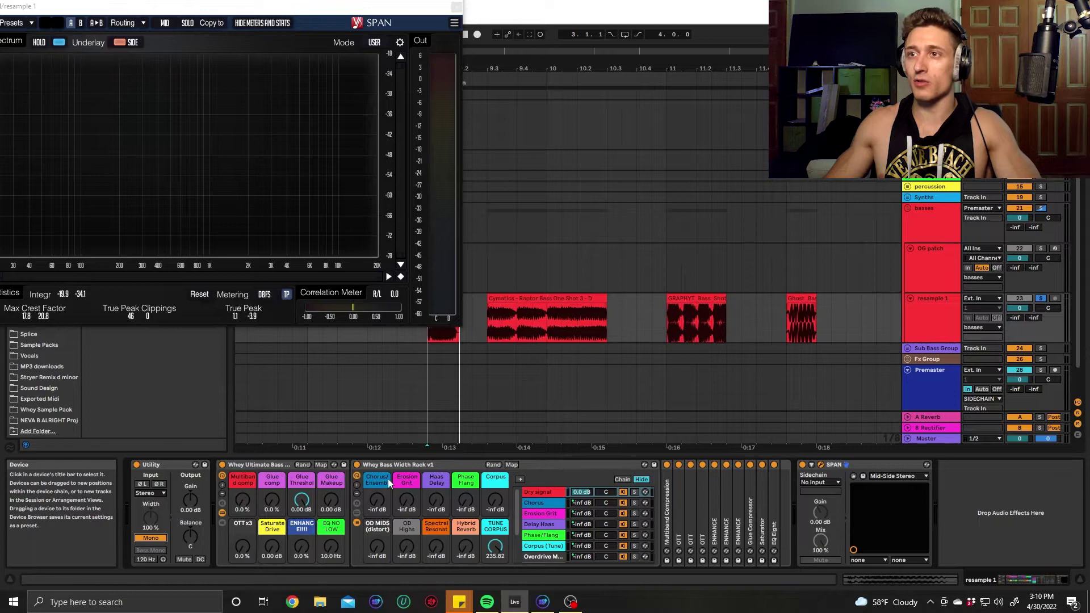
Raise the Chorus/Ensemble macro of the Whey Bass Width Rack to about 0.6 dB while auditioning the bass.
{"action": "left_click", "coordinate": [553, 502]}
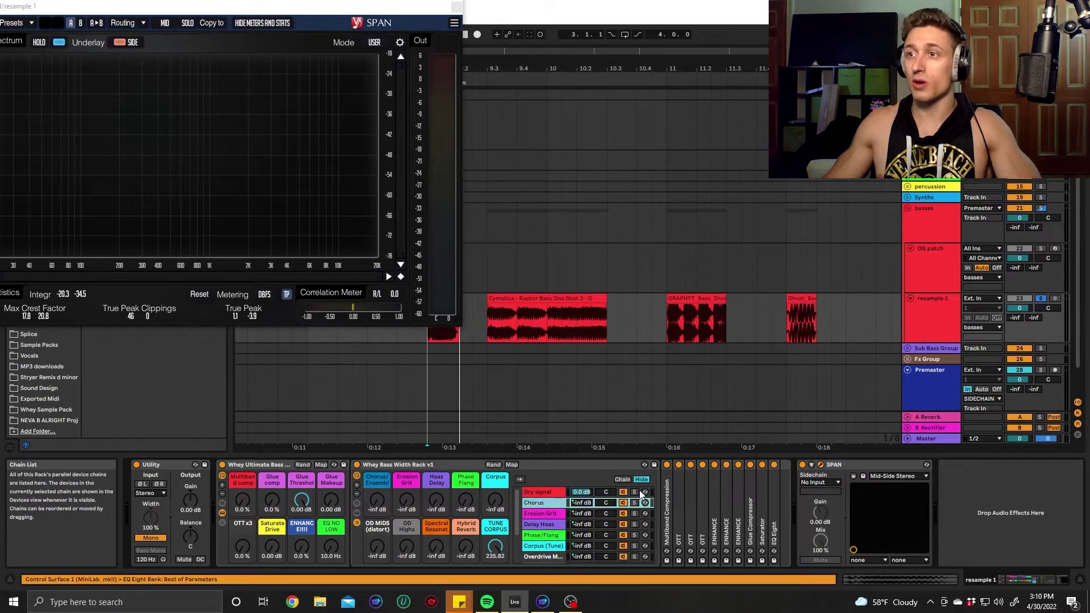
{"action": "left_click", "coordinate": [379, 499]}
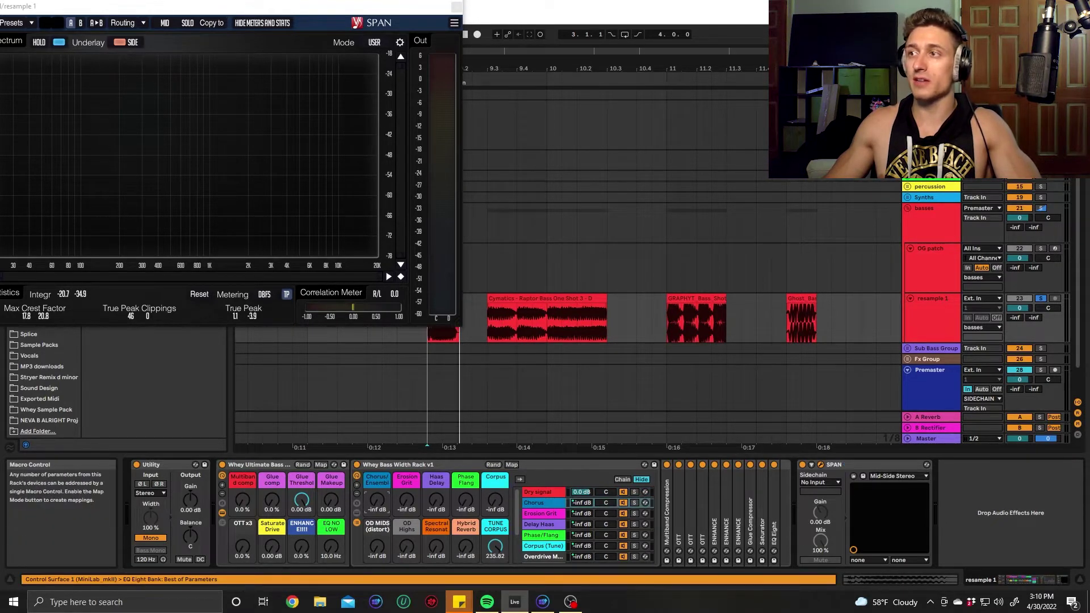
{"action": "left_click_drag", "start_coordinate": [377, 499], "coordinate": [377, 454]}
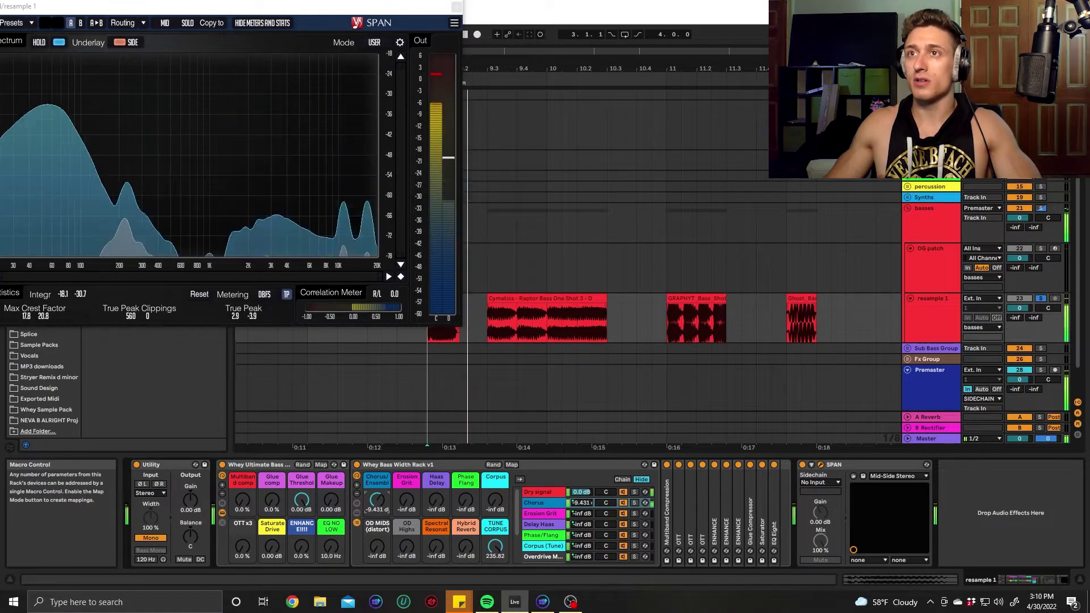
{"action": "left_click_drag", "start_coordinate": [377, 499], "coordinate": [376, 511]}
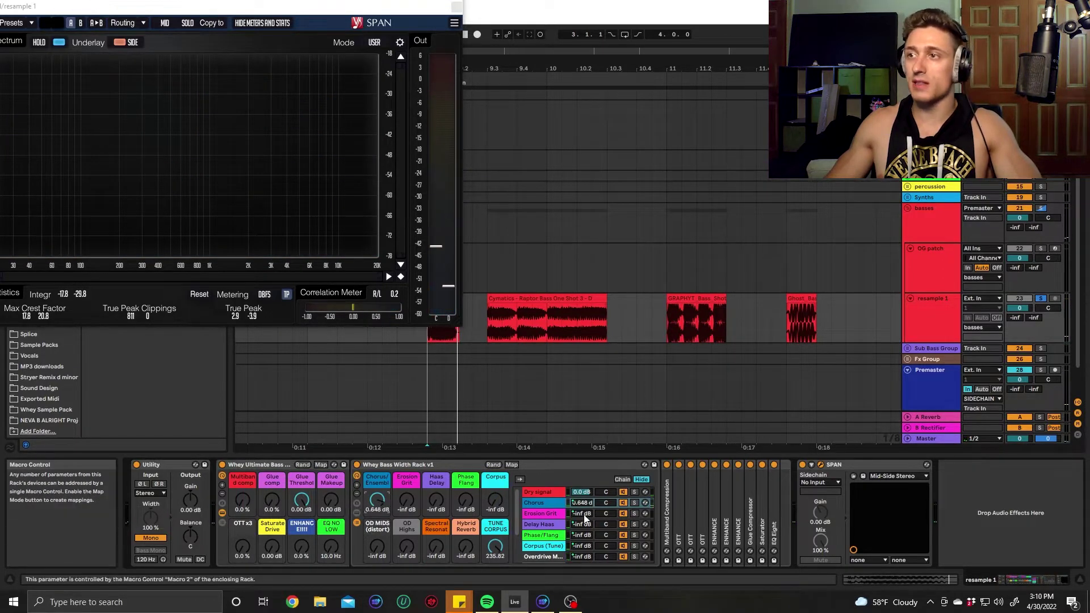
Open the Chorus chain of the Whey Bass Width Rack and examine its EQ Eight and Warm Ensemble devices.
{"action": "left_click", "coordinate": [549, 506]}
{"action": "double_click", "coordinate": [549, 506]}
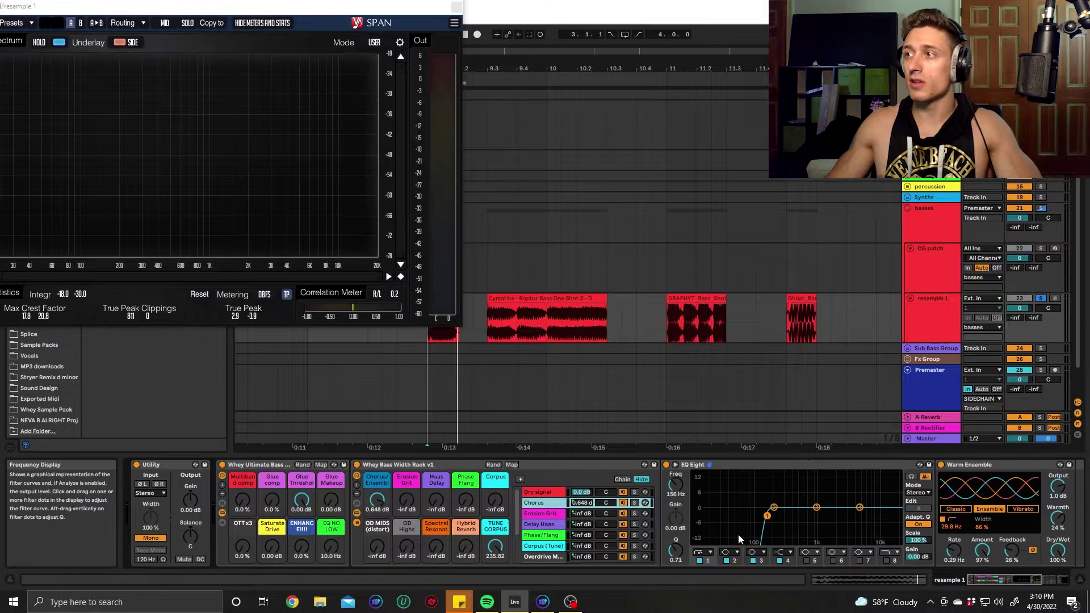
{"action": "scroll", "coordinate": [845, 516], "scroll_direction": "right", "scroll_amount": 3}
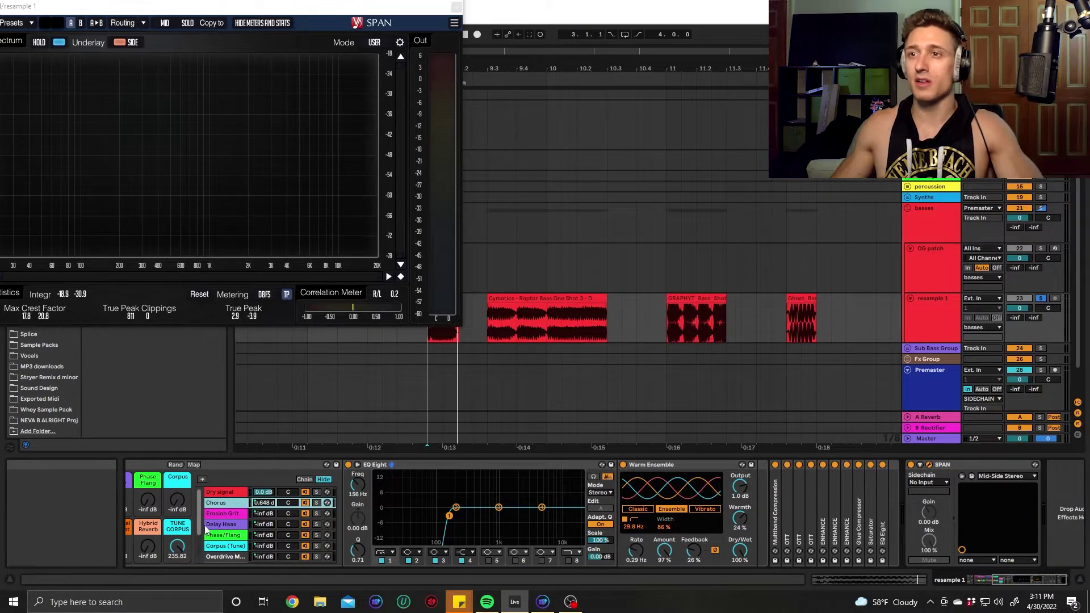
{"action": "scroll", "coordinate": [207, 529], "scroll_direction": "left", "scroll_amount": 5}
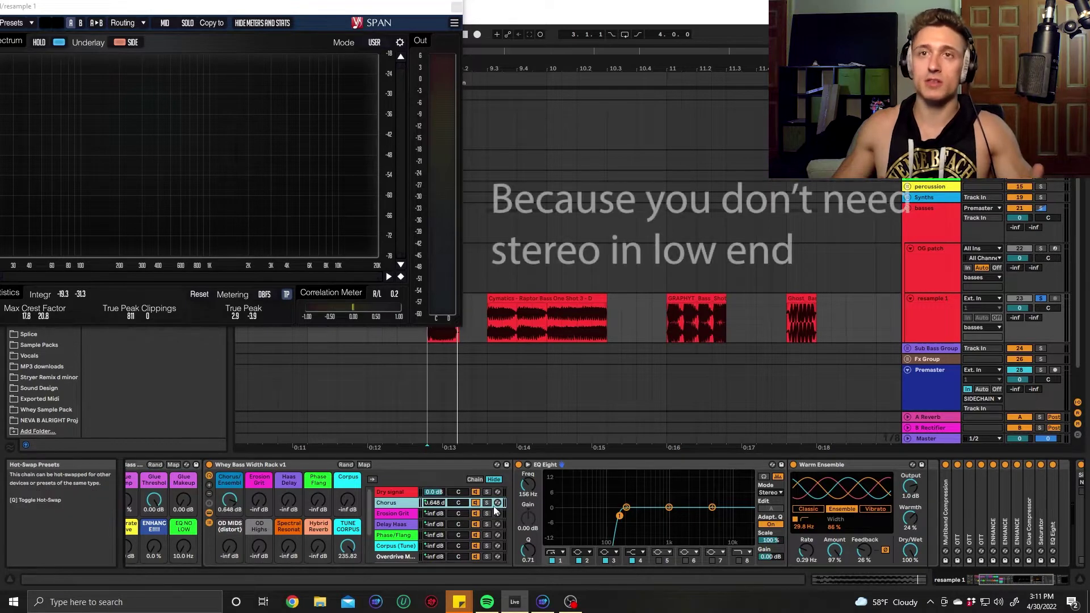
{"action": "scroll", "coordinate": [508, 520], "scroll_direction": "left", "scroll_amount": 4}
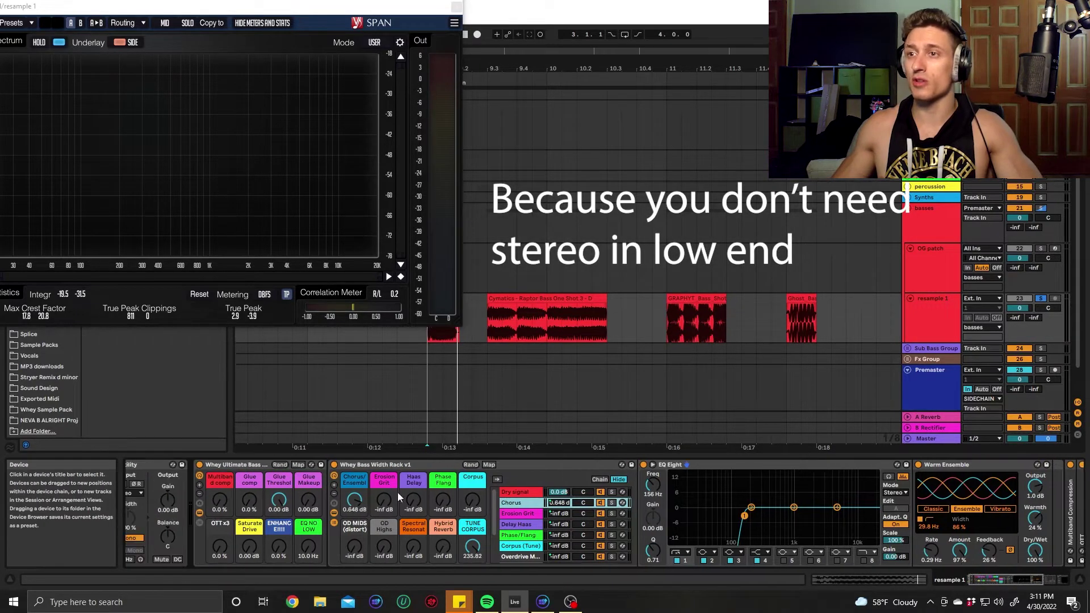
Turn the Chorus/Ensemble macro down to -inf dB and raise the Erosion Grit macro to about -27.8 dB.
{"action": "left_click_drag", "start_coordinate": [355, 503], "coordinate": [355, 559]}
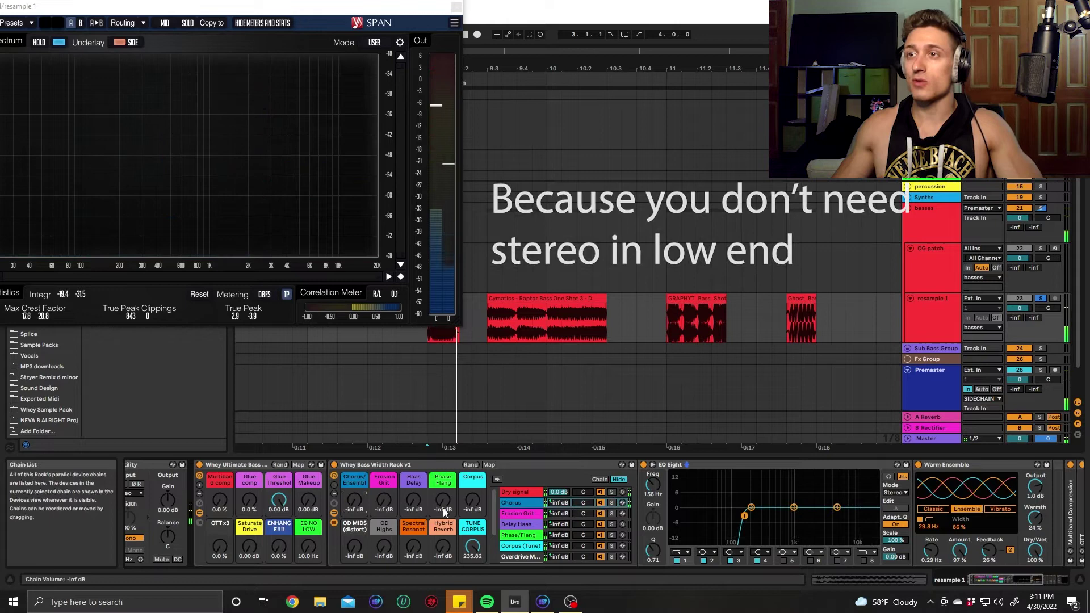
{"action": "left_click_drag", "start_coordinate": [387, 502], "coordinate": [387, 482]}
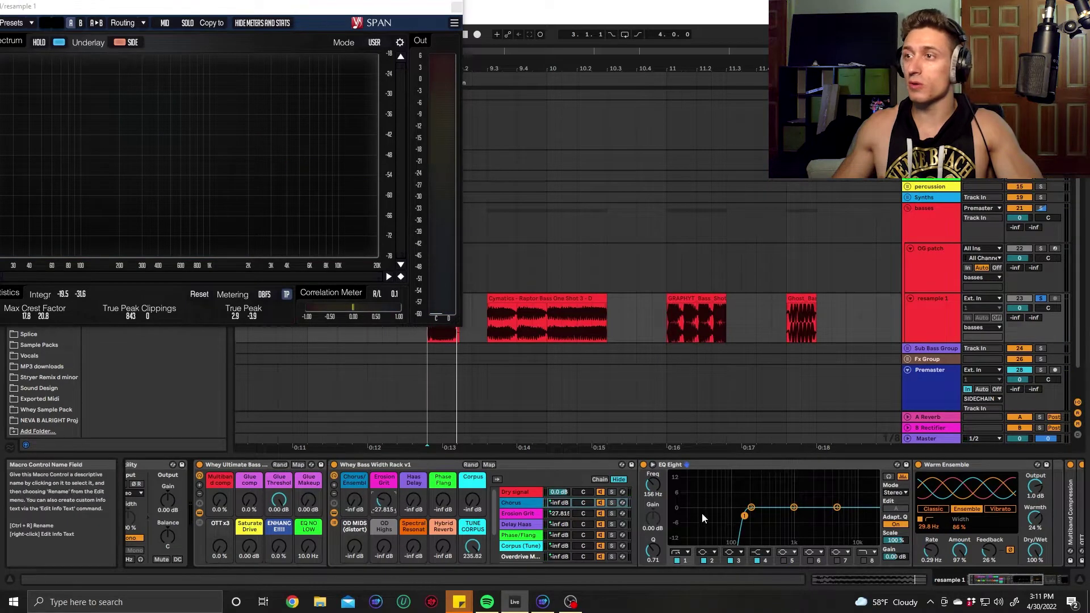
Open the Erosion Grit chain and raise its macro to about -2.8 dB while auditioning the bass clip.
{"action": "left_click", "coordinate": [510, 502]}
{"action": "left_click", "coordinate": [519, 515]}
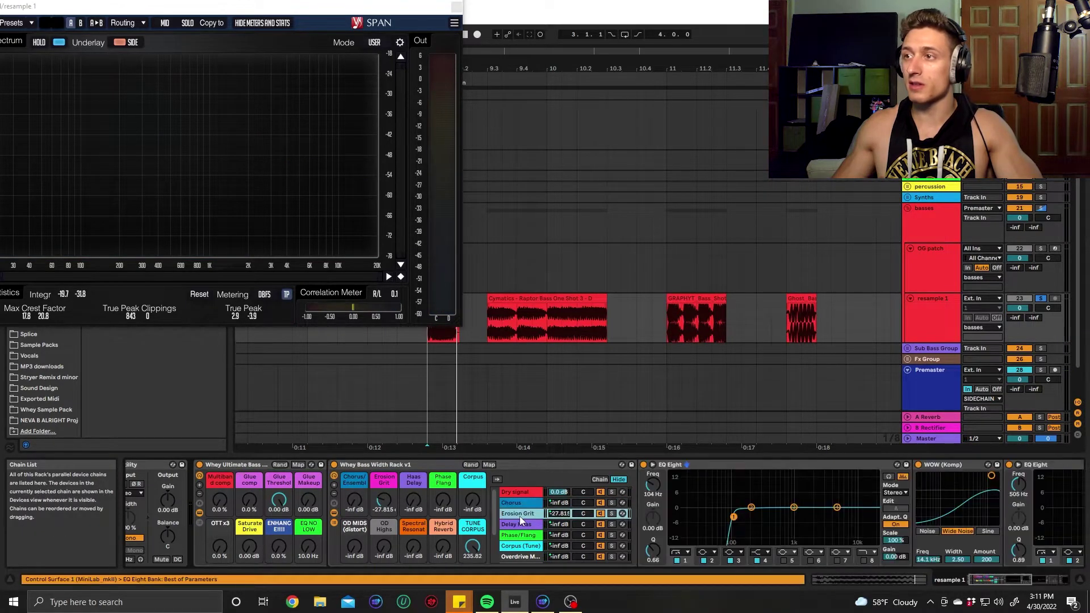
{"action": "scroll", "coordinate": [975, 516], "scroll_direction": "down", "scroll_amount": 1}
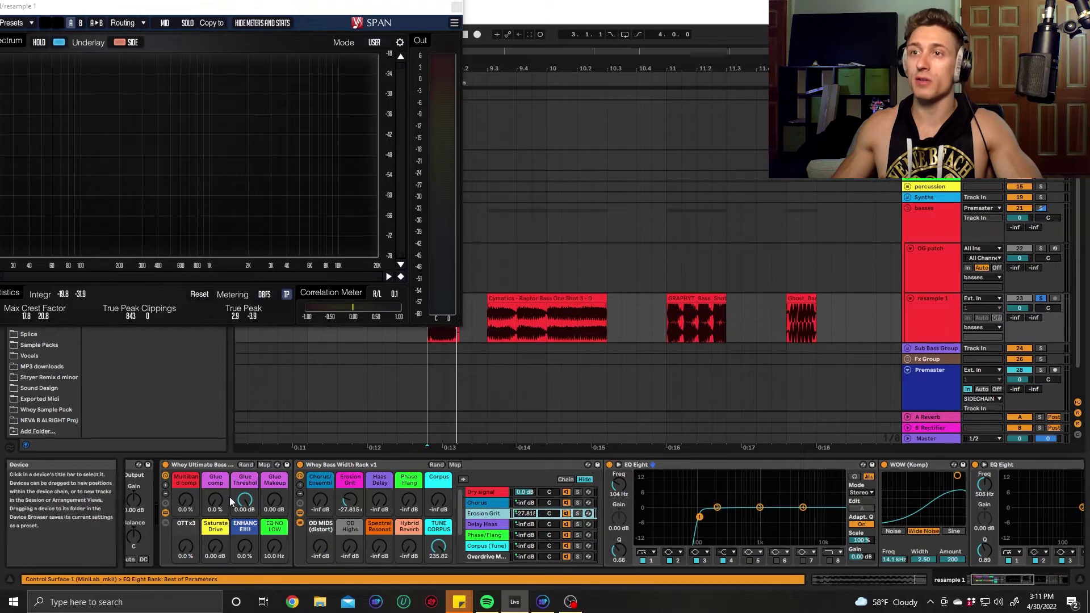
{"action": "key", "text": "space"}
{"action": "left_click_drag", "start_coordinate": [351, 501], "coordinate": [352, 471]}
{"action": "key", "text": "space"}
{"action": "key", "text": "space"}
{"action": "key", "text": "space"}
{"action": "key", "text": "space"}
{"action": "key", "text": "space"}
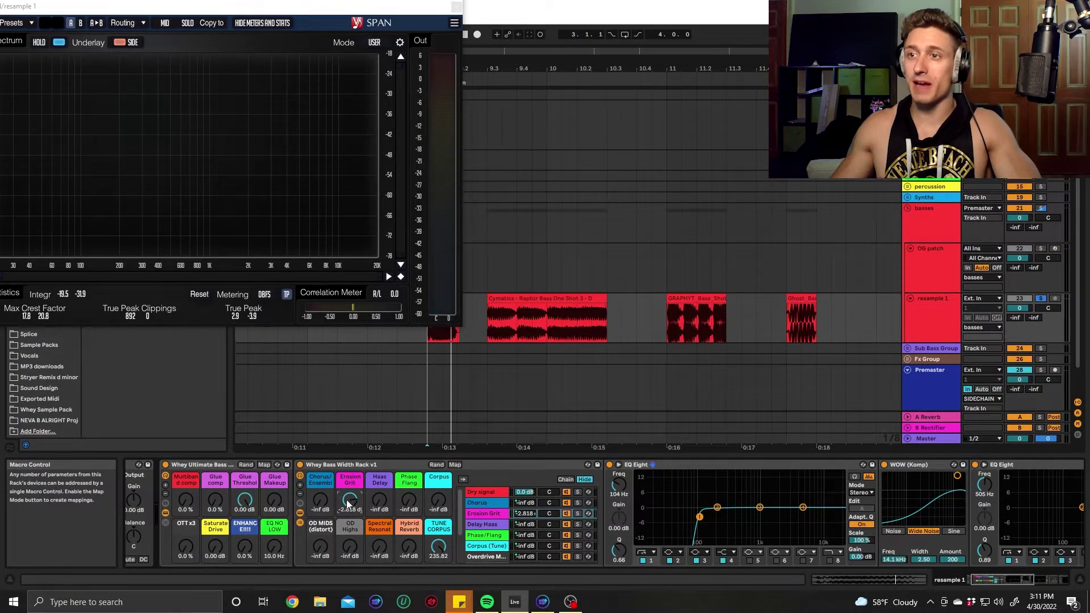
Try the Chorus/Ensemble macro at about -5.3 dB alongside Erosion Grit, and return both macros to -inf dB.
{"action": "left_click_drag", "start_coordinate": [321, 499], "coordinate": [321, 451]}
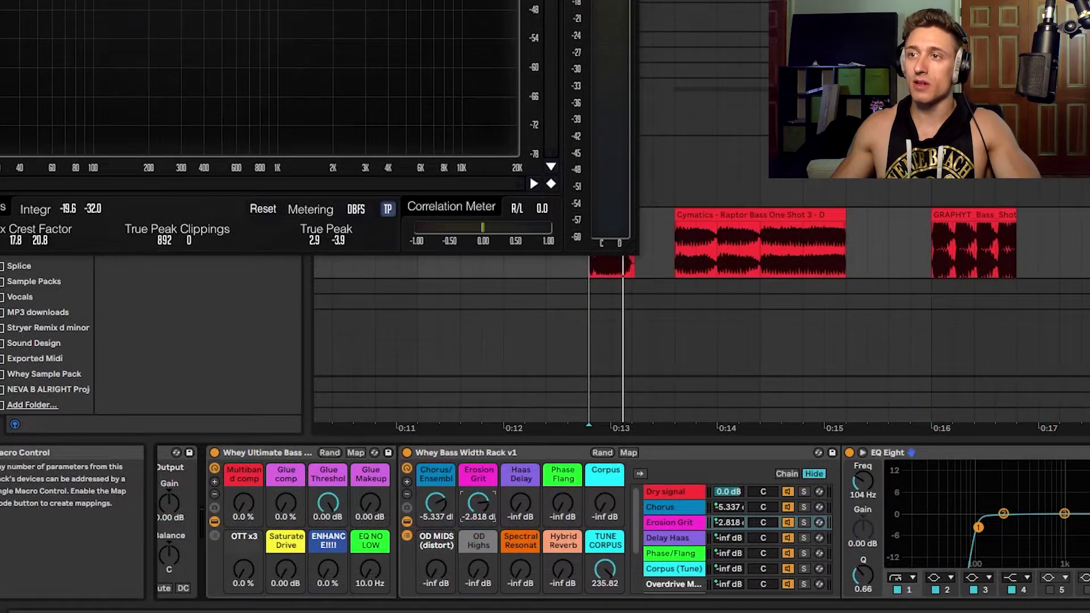
{"action": "left_click_drag", "start_coordinate": [477, 503], "coordinate": [478, 568]}
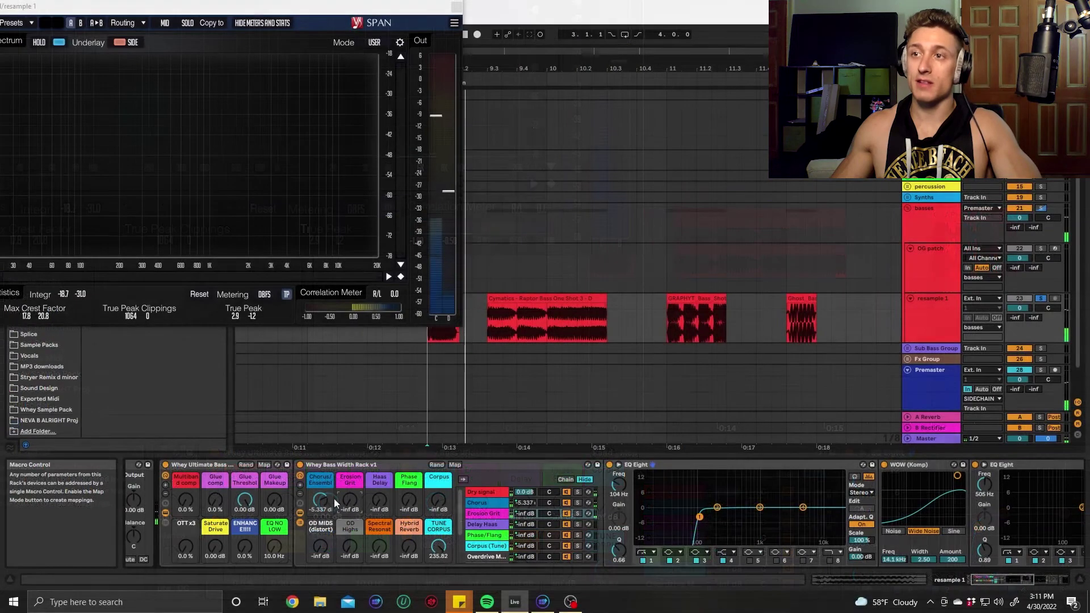
{"action": "left_click_drag", "start_coordinate": [320, 500], "coordinate": [321, 545]}
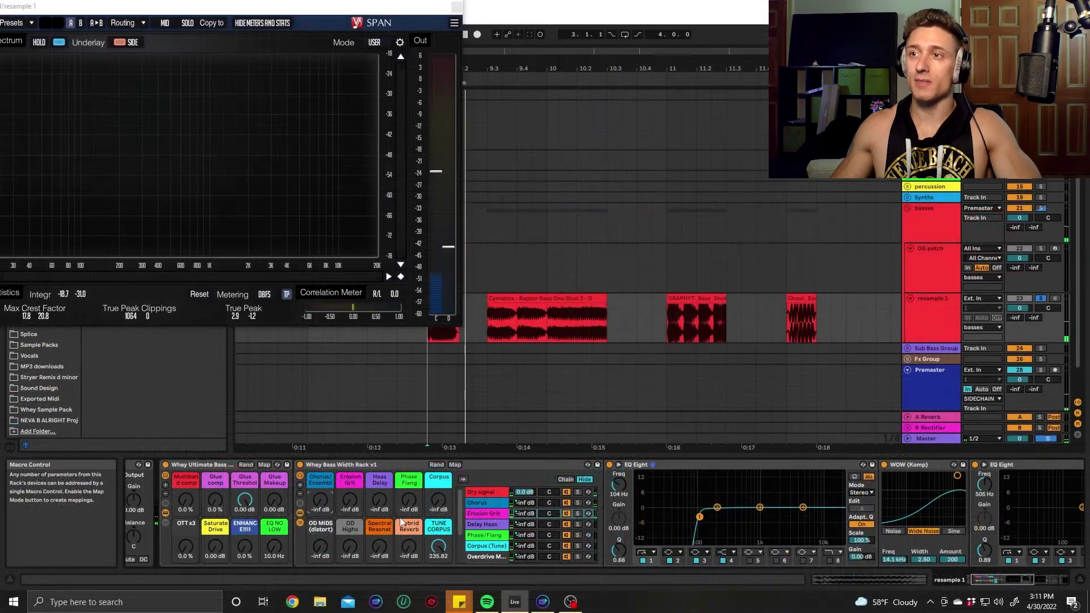
Audition the bass clip with the Haas Delay macro raised, and return the macro to -inf dB.
{"action": "key", "text": "space"}
{"action": "mouse_move", "coordinate": [379, 501]}
{"action": "left_mouse_down"}
{"action": "mouse_move", "coordinate": [379, 465]}
{"action": "mouse_move", "coordinate": [379, 510]}
{"action": "left_mouse_up"}
{"action": "key", "text": "space"}
{"action": "key", "text": "space"}
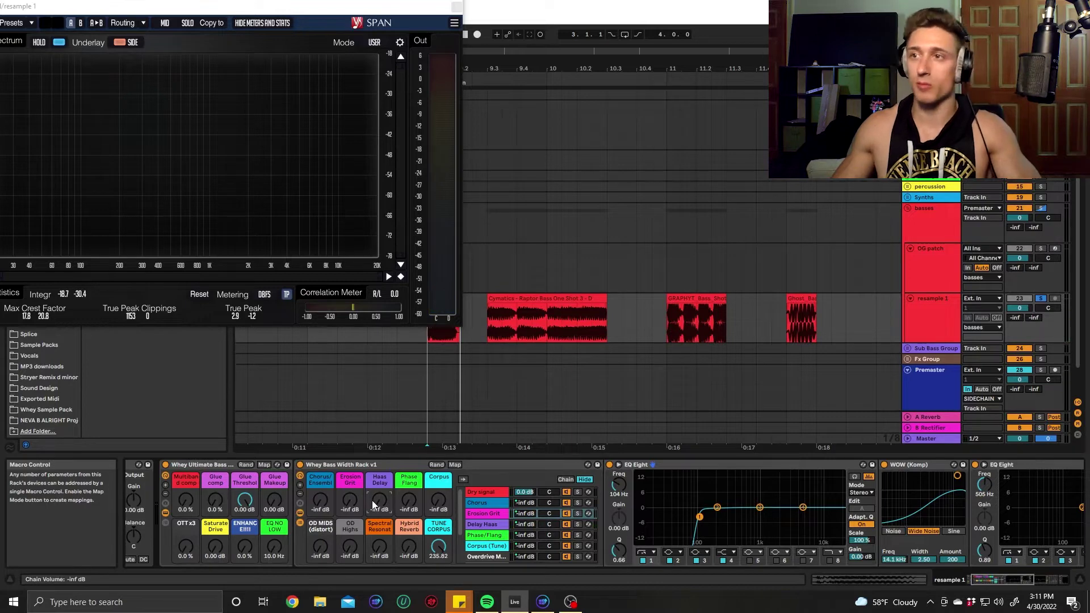
Audition the bass clip with the Phase Flang macro at about -3.8 dB, and return the macro to -inf dB.
{"action": "left_click_drag", "start_coordinate": [372, 499], "coordinate": [412, 498]}
{"action": "key", "text": "space"}
{"action": "key", "text": "space"}
{"action": "key", "text": "space"}
{"action": "key", "text": "space"}
{"action": "key", "text": "space"}
{"action": "key", "text": "space"}
{"action": "key", "text": "space"}
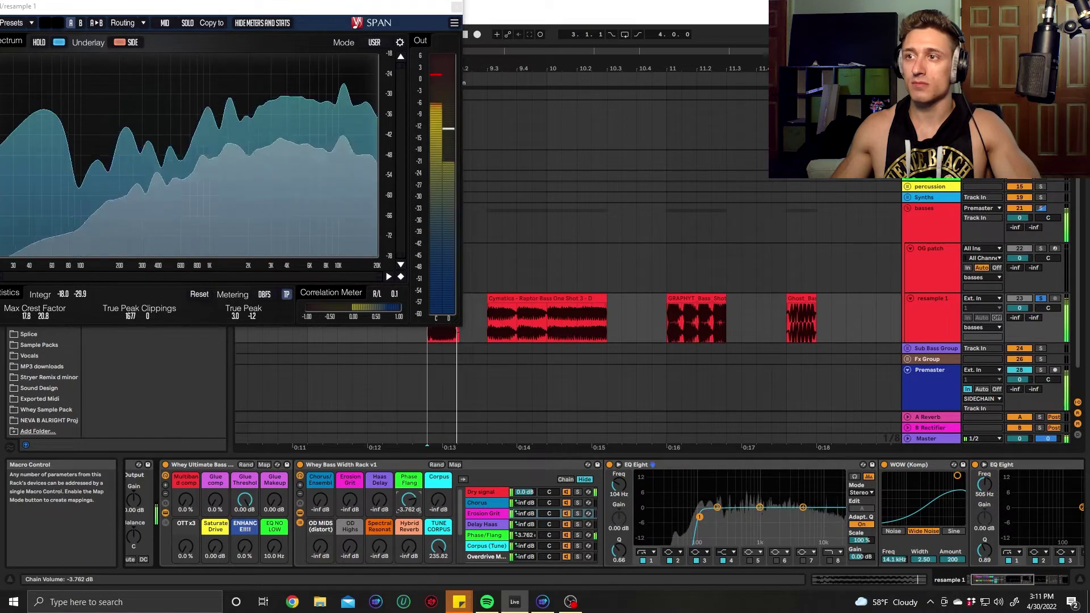
{"action": "left_click_drag", "start_coordinate": [412, 498], "coordinate": [413, 505]}
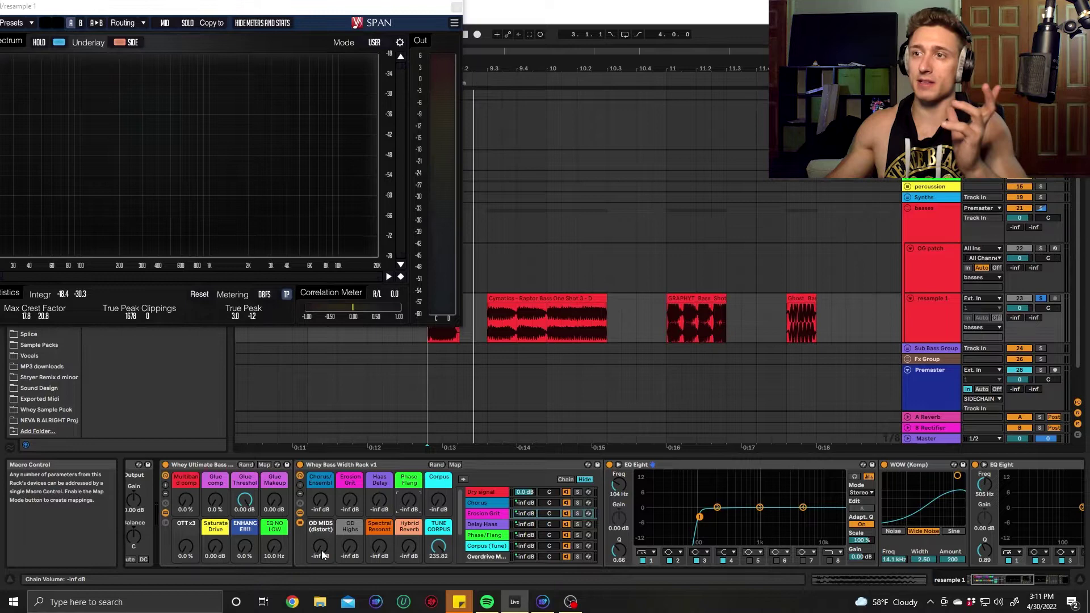
Open the midrange Overdrive chain of the Whey Bass Width Rack and examine its EQ Eight and distortion devices.
{"action": "scroll", "coordinate": [479, 517], "scroll_direction": "down", "scroll_amount": 1}
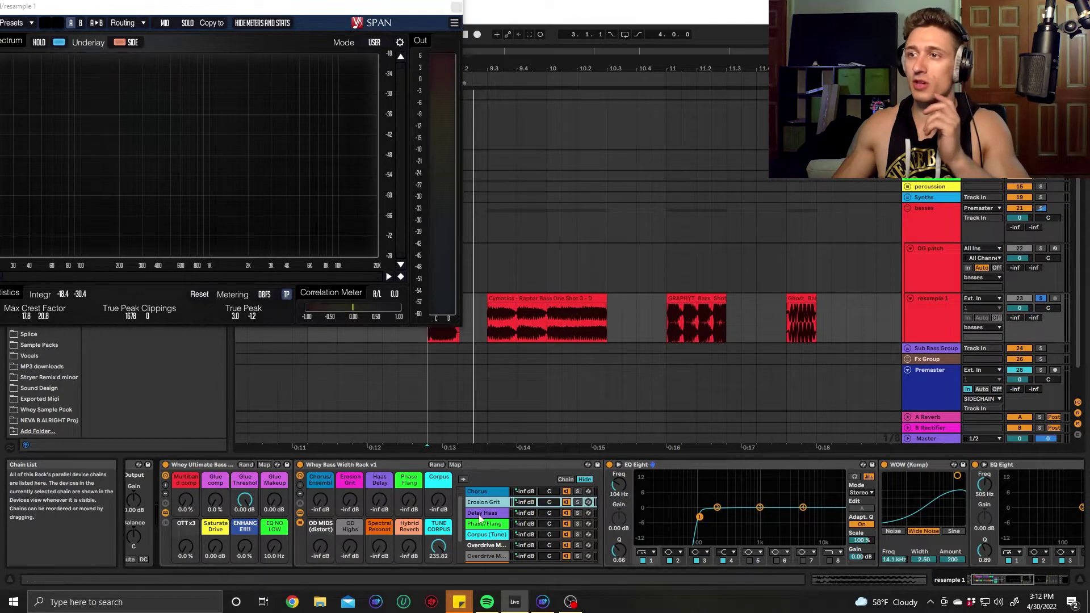
{"action": "left_click", "coordinate": [491, 546]}
{"action": "double_click", "coordinate": [474, 546]}
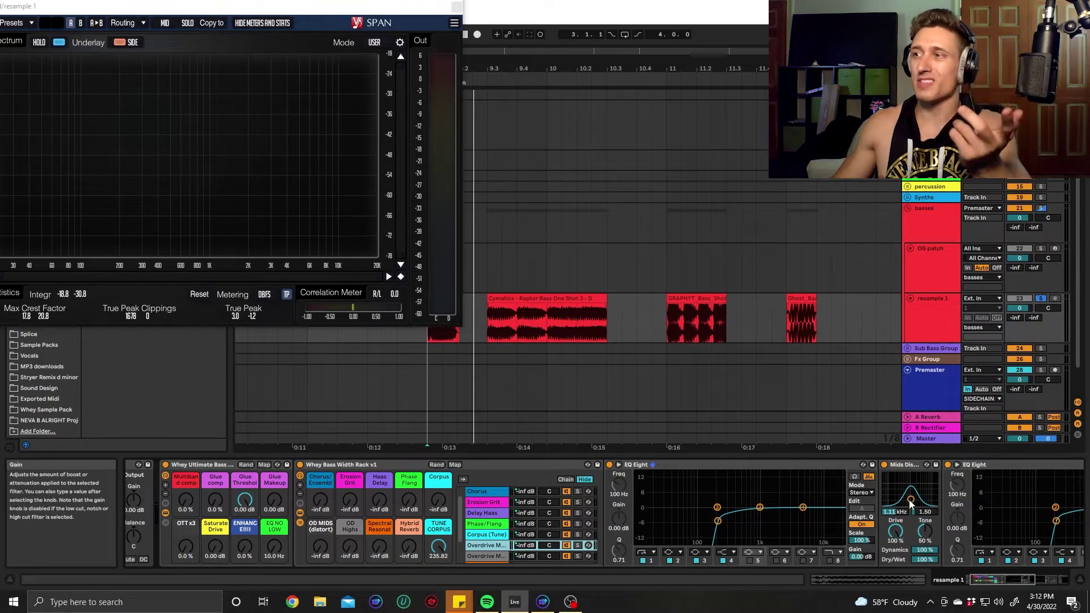
Audition the bass clip with the OD MIDS and OD Highs macros in turn, and return both to -inf dB.
{"action": "key", "text": "space"}
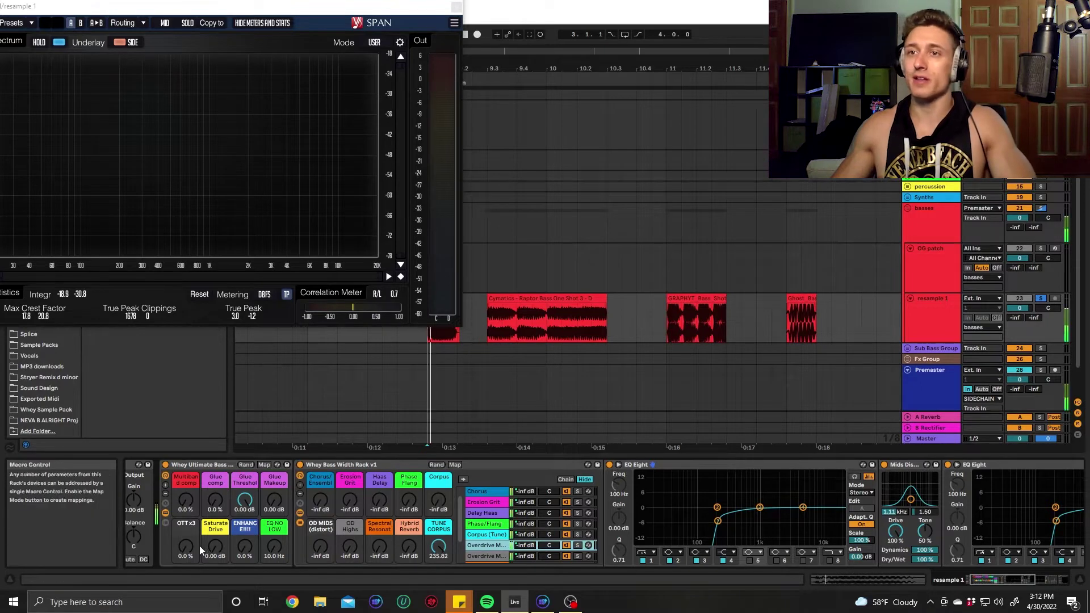
{"action": "key", "text": "space"}
{"action": "left_click_drag", "start_coordinate": [353, 556], "coordinate": [320, 553]}
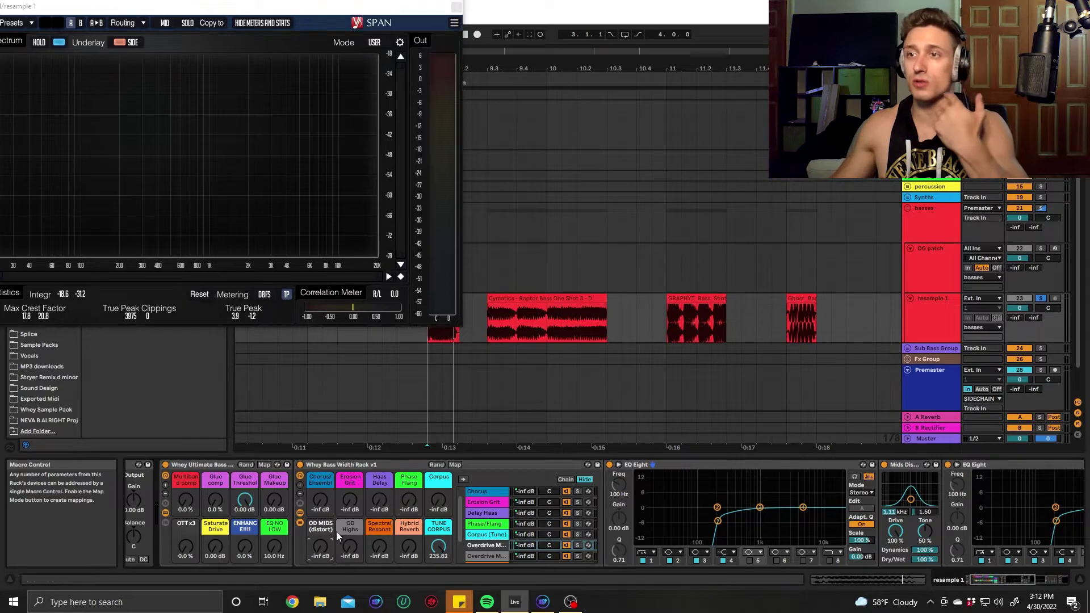
{"action": "key", "text": "space"}
{"action": "mouse_move", "coordinate": [349, 546]}
{"action": "left_mouse_down"}
{"action": "mouse_move", "coordinate": [349, 535]}
{"action": "mouse_move", "coordinate": [366, 547]}
{"action": "left_mouse_up"}
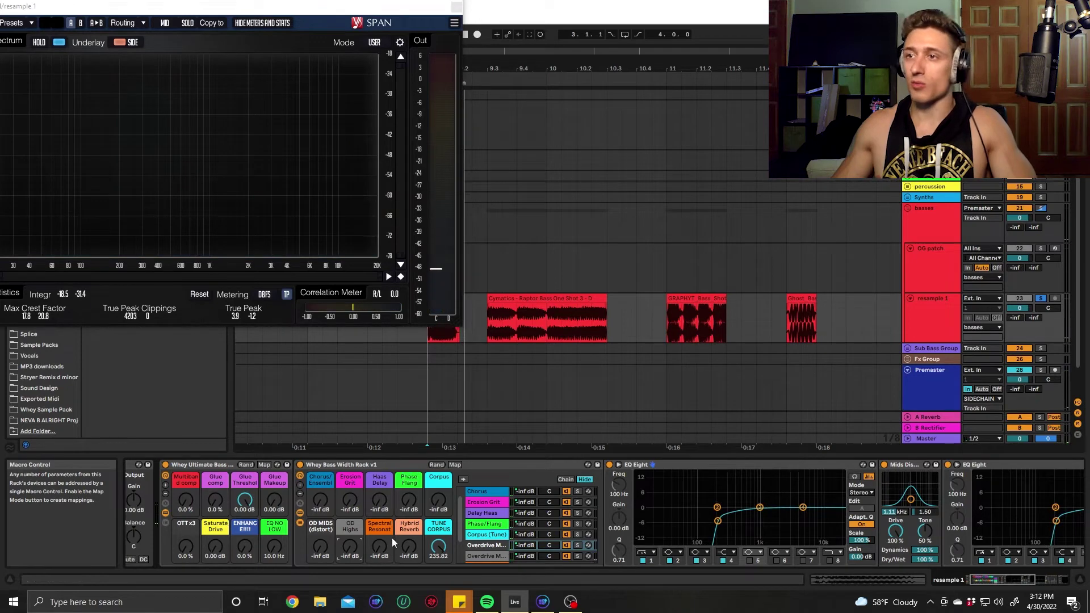
Open the Spectral chain, audition its Spectral Resonator macro on the bass clip, and return the macro to -inf dB.
{"action": "scroll", "coordinate": [509, 540], "scroll_direction": "down", "scroll_amount": 2}
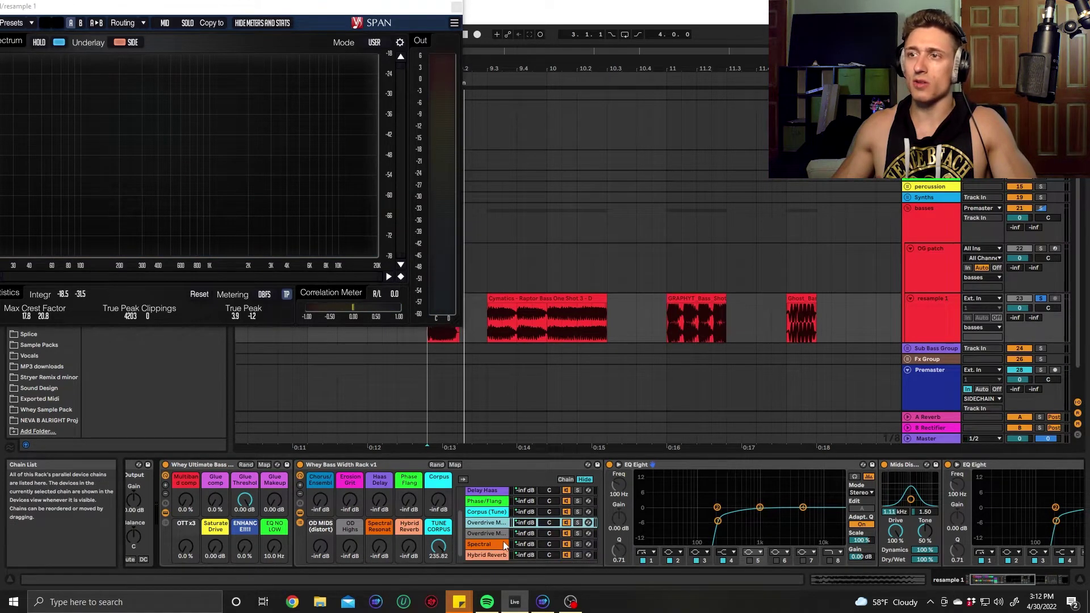
{"action": "left_click", "coordinate": [494, 544]}
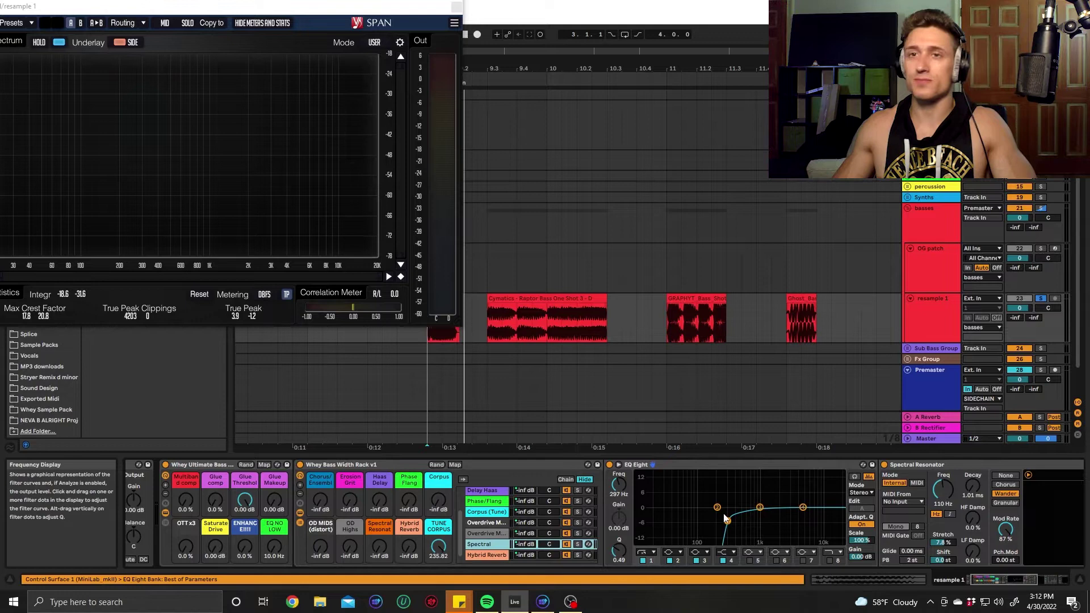
{"action": "scroll", "coordinate": [712, 519], "scroll_direction": "down", "scroll_amount": 3}
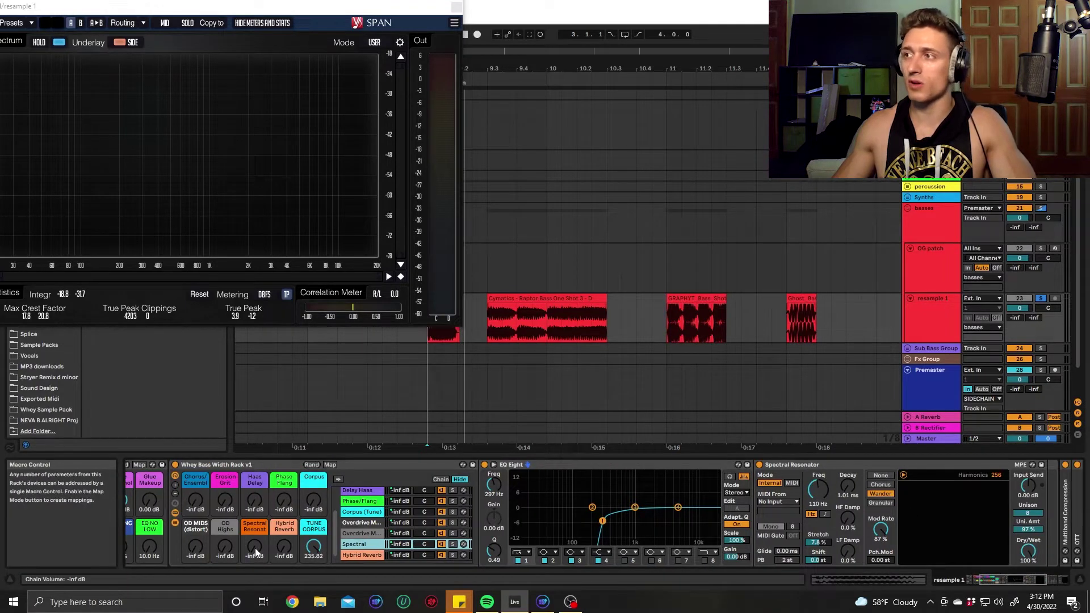
{"action": "left_click_drag", "start_coordinate": [254, 546], "coordinate": [255, 590]}
{"action": "key", "text": "space"}
Open the Hybrid Reverb chain, try its macro at about 3.8 dB, and return the macro to -inf dB.
{"action": "left_click", "coordinate": [284, 546]}
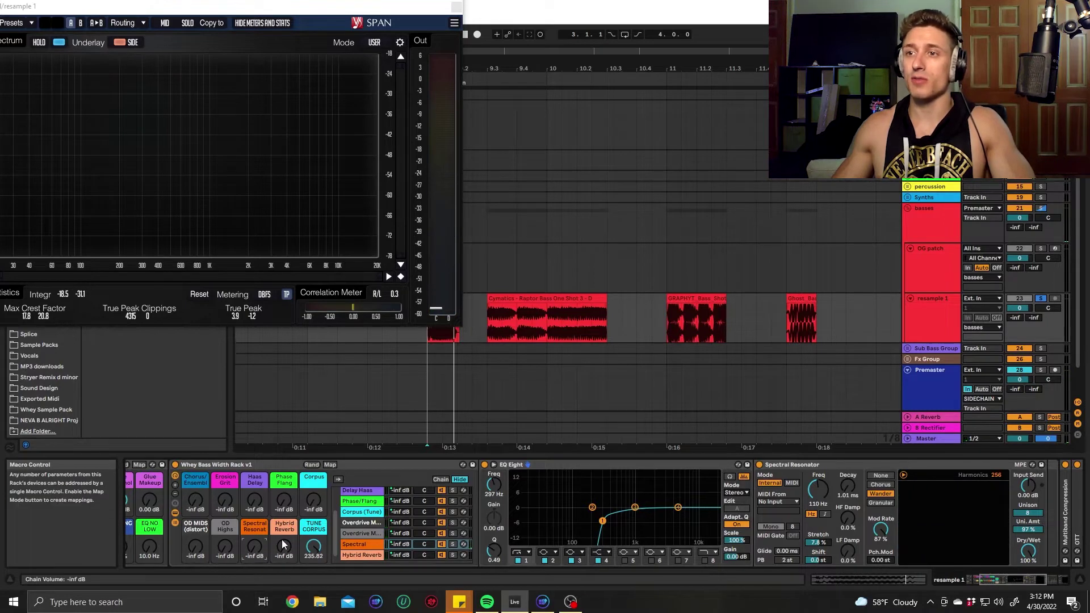
{"action": "left_click", "coordinate": [369, 554]}
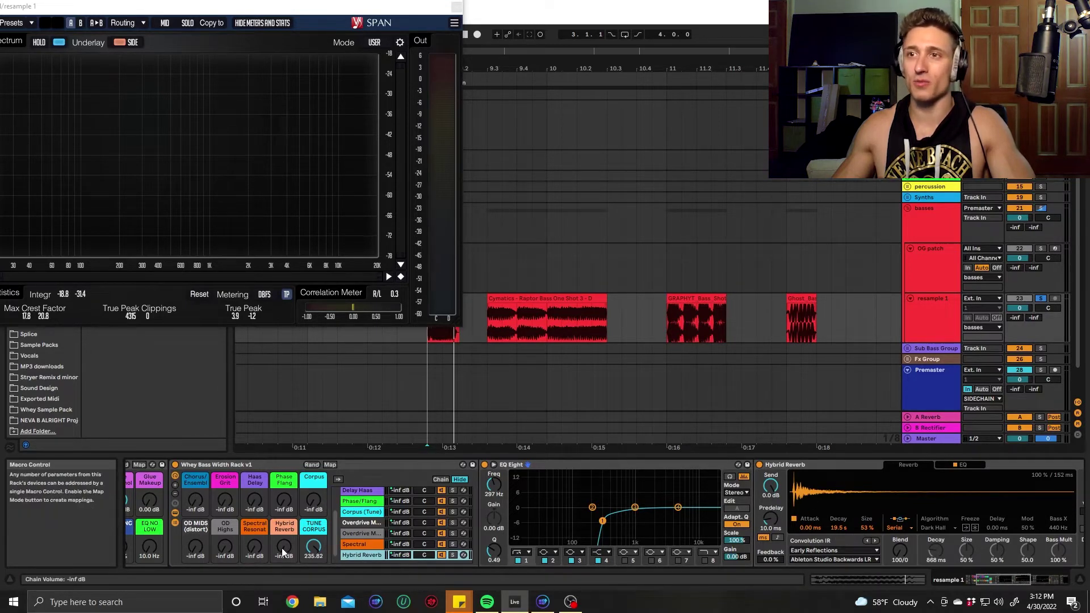
{"action": "left_click_drag", "start_coordinate": [283, 551], "coordinate": [283, 535]}
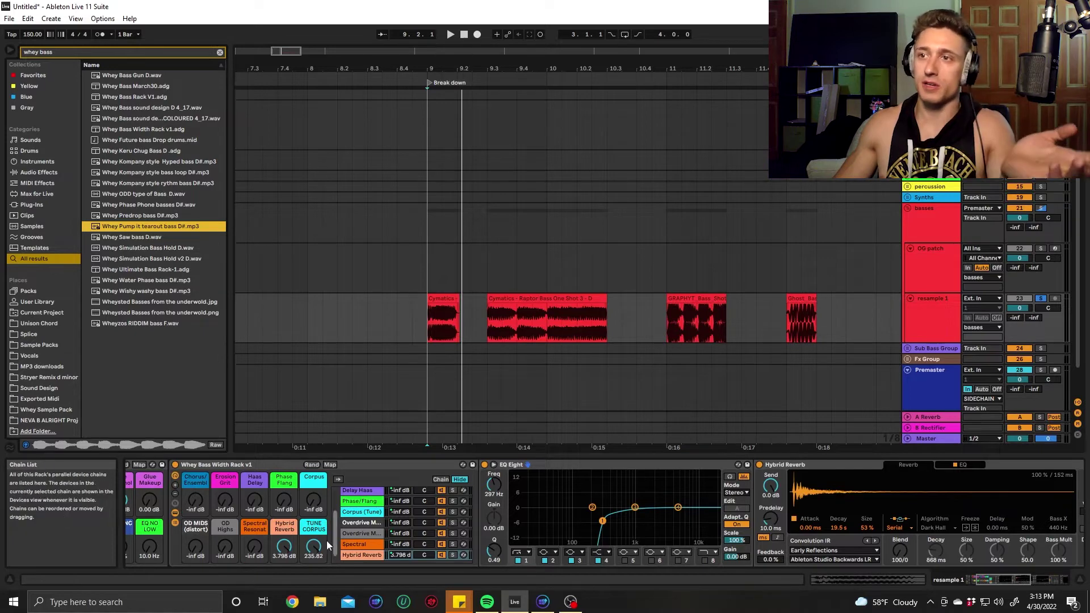
{"action": "left_click_drag", "start_coordinate": [290, 545], "coordinate": [295, 540]}
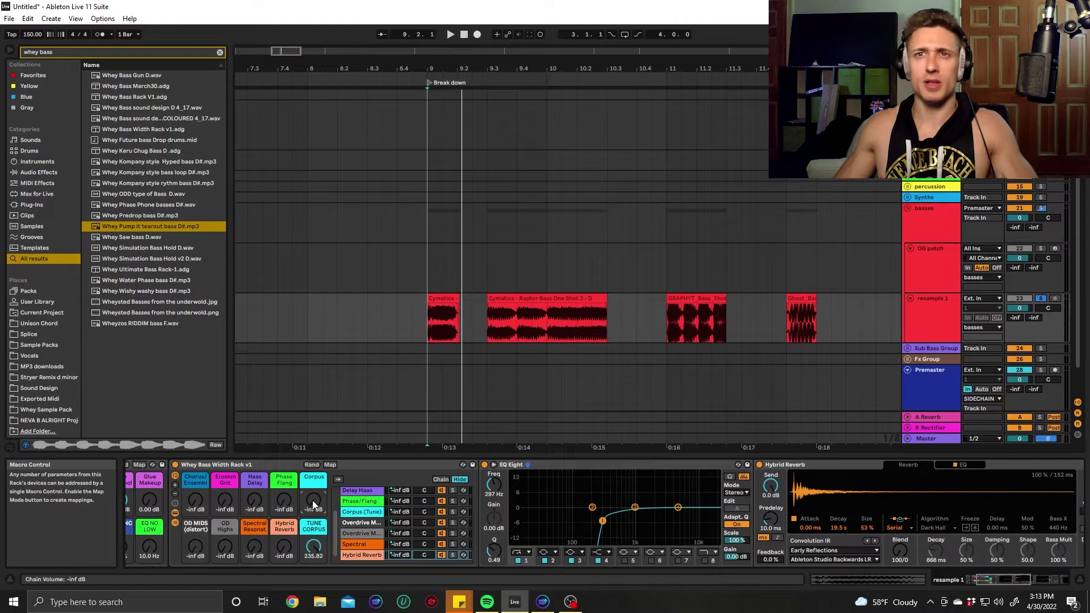
Open the Corpus (Tune) chain and set the TUNE CORPUS macro to 182.80.
{"action": "left_click", "coordinate": [361, 512]}
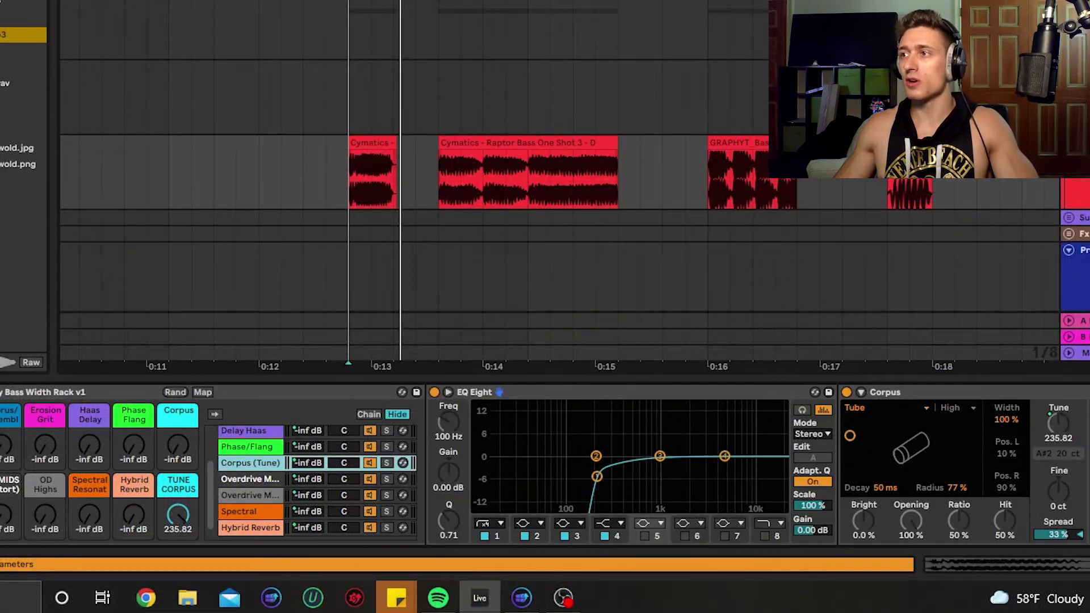
{"action": "scroll", "coordinate": [373, 158], "scroll_direction": "up", "scroll_amount": 3}
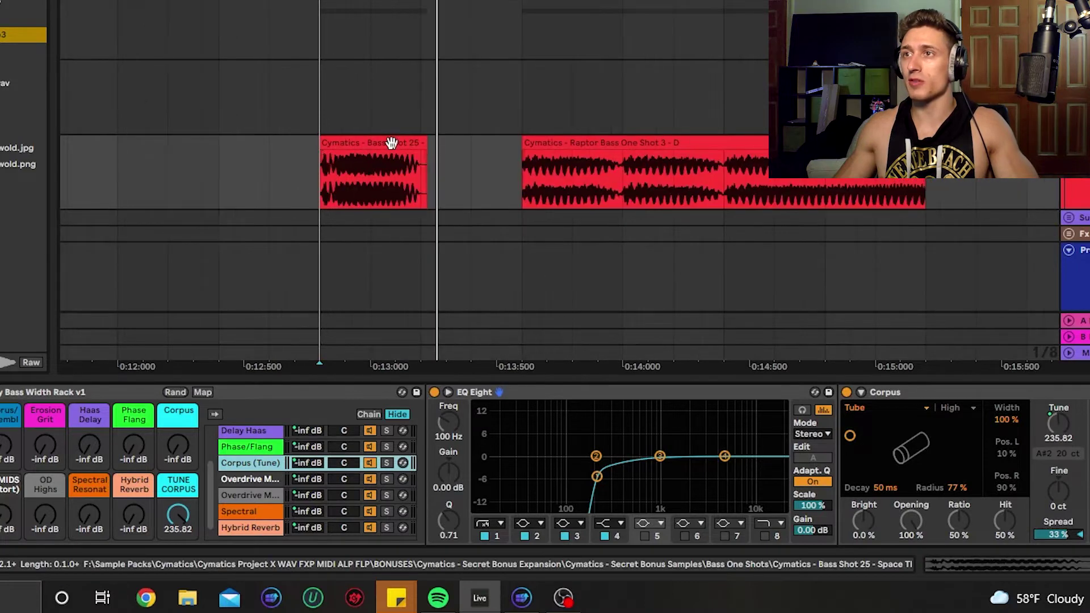
{"action": "scroll", "coordinate": [369, 154], "scroll_direction": "up", "scroll_amount": 2}
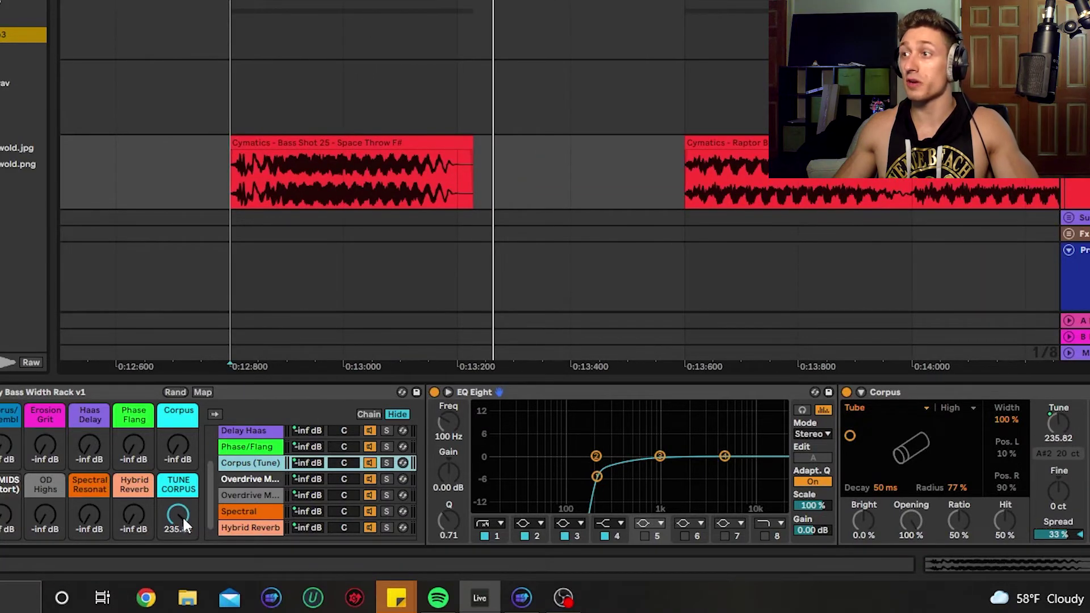
{"action": "left_click_drag", "start_coordinate": [178, 514], "coordinate": [178, 536]}
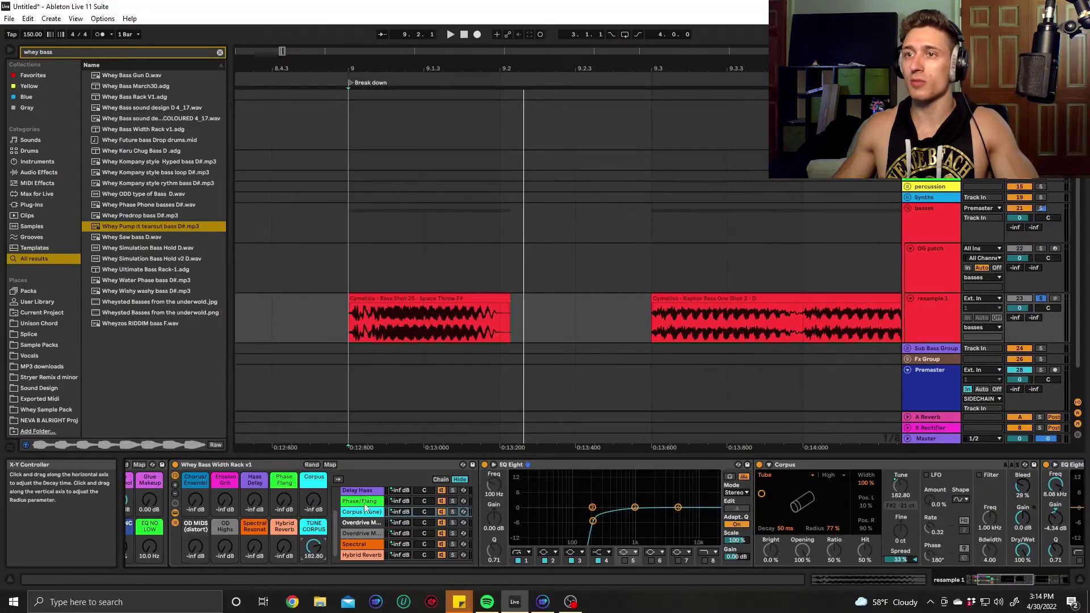
Raise the Corpus macro to about -2.8 dB while auditioning the Space Throw bass clip.
{"action": "key", "text": "space"}
{"action": "key", "text": "space"}
{"action": "key", "text": "space"}
{"action": "left_click_drag", "start_coordinate": [181, 449], "coordinate": [181, 397]}
{"action": "key", "text": "space"}
{"action": "key", "text": "space"}
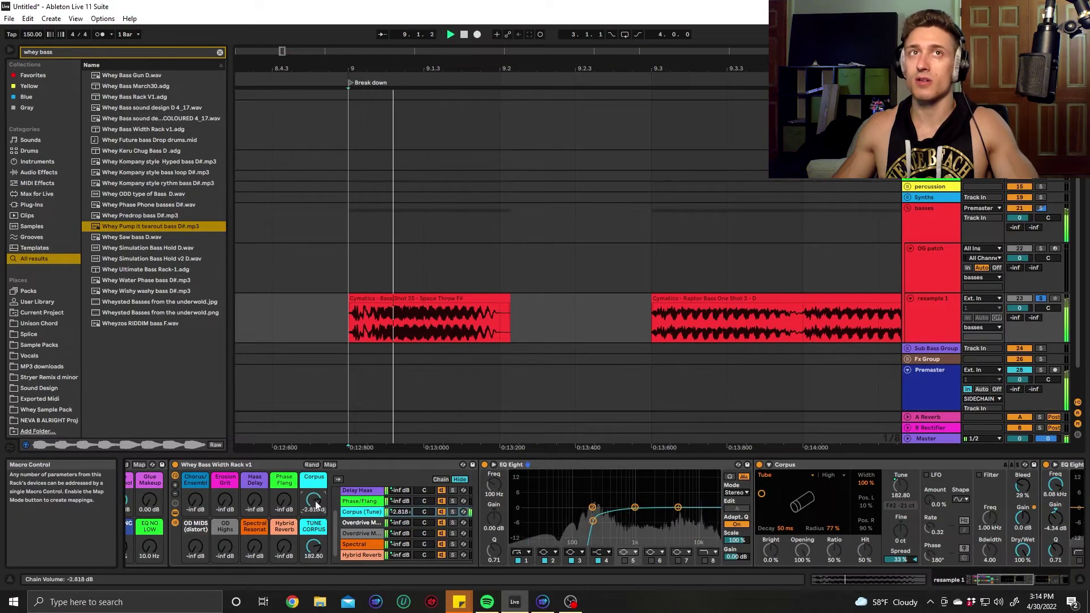
{"action": "key", "text": "space"}
Show the SPAN analyzer window and raise the Corpus macro to about 2.5 dB while auditioning the bass clip.
{"action": "key", "text": "ctrl+alt+p"}
{"action": "left_click_drag", "start_coordinate": [874, 91], "coordinate": [861, 44]}
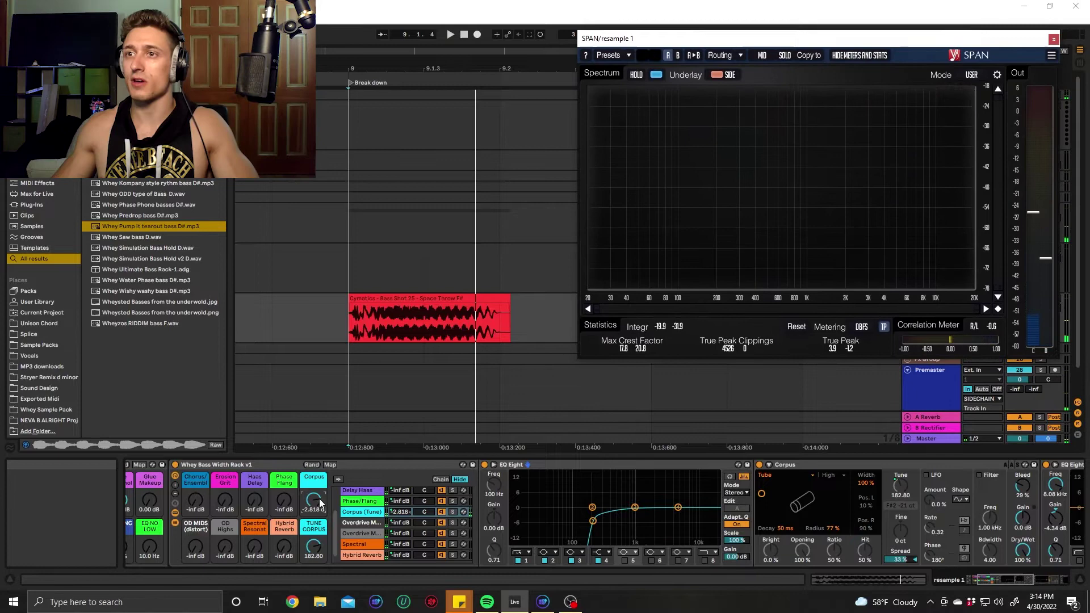
{"action": "left_click_drag", "start_coordinate": [319, 503], "coordinate": [319, 489]}
{"action": "key", "text": "space"}
{"action": "key", "text": "space"}
{"action": "key", "text": "space"}
{"action": "key", "text": "space"}
{"action": "key", "text": "space"}
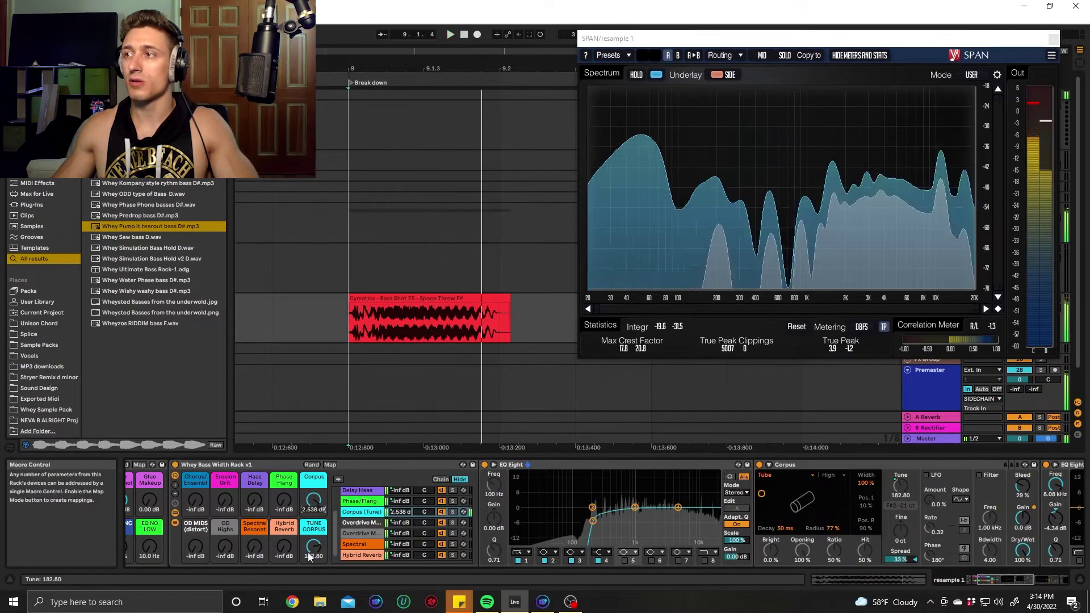
Lower the TUNE CORPUS macro to 90.74 while auditioning the bass clip and checking SPAN.
{"action": "left_click", "coordinate": [310, 551]}
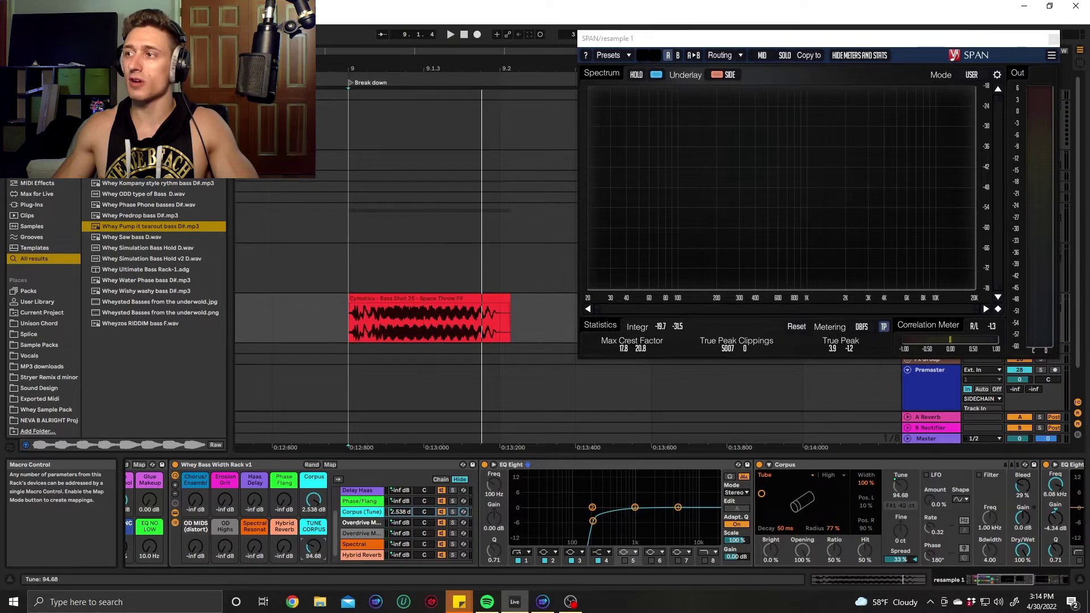
{"action": "key", "text": "space"}
{"action": "key", "text": "space"}
{"action": "key", "text": "space"}
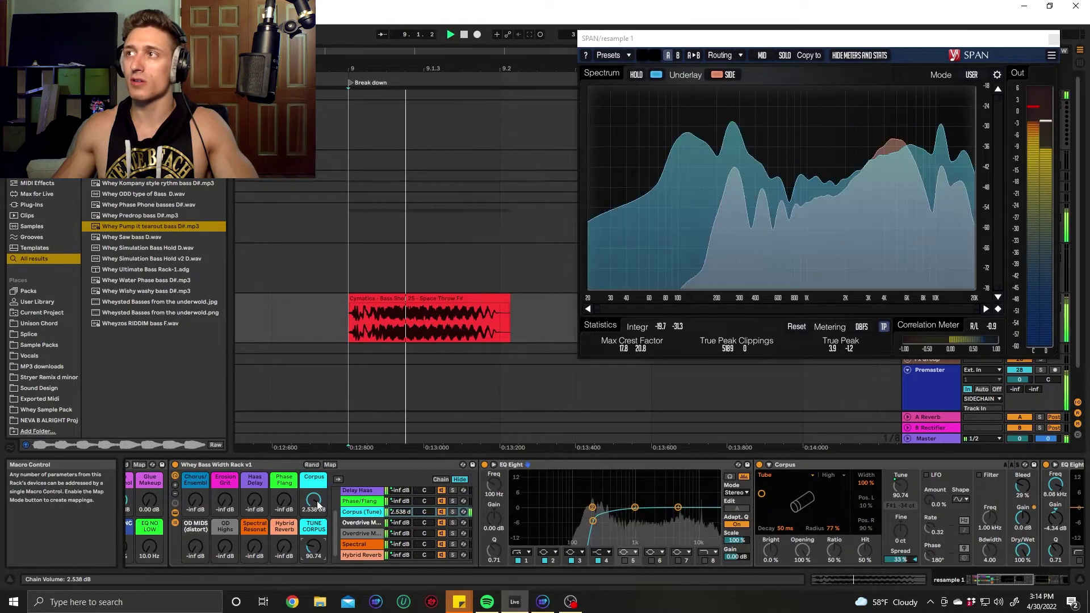
{"action": "key", "text": "space"}
{"action": "key", "text": "space"}
Lower the Corpus macro to about -22.4 dB while auditioning the bass clip.
{"action": "left_click_drag", "start_coordinate": [313, 501], "coordinate": [313, 551]}
{"action": "key", "text": "space"}
{"action": "key", "text": "space"}
{"action": "key", "text": "space"}
{"action": "key", "text": "space"}
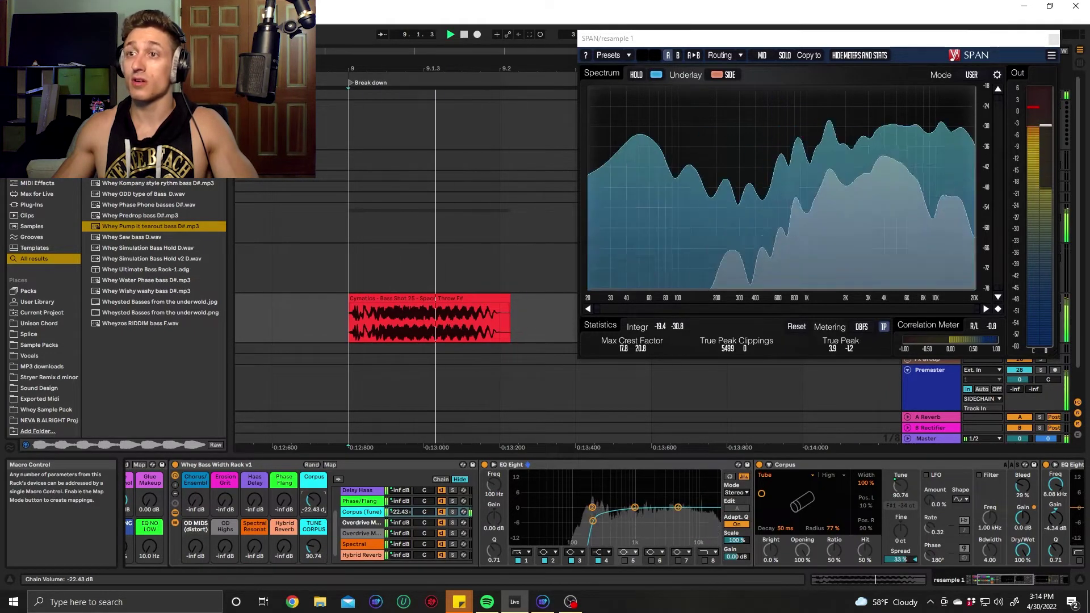
{"action": "key", "text": "space"}
Blend the width macros: Chorus/Ensemble about -2.8 dB, Erosion Grit -6 dB, Corpus -11 dB and Spectral Resonator -3.1 dB.
{"action": "scroll", "coordinate": [254, 502], "scroll_direction": "left", "scroll_amount": 1}
{"action": "scroll", "coordinate": [254, 502], "scroll_direction": "up", "scroll_amount": 2}
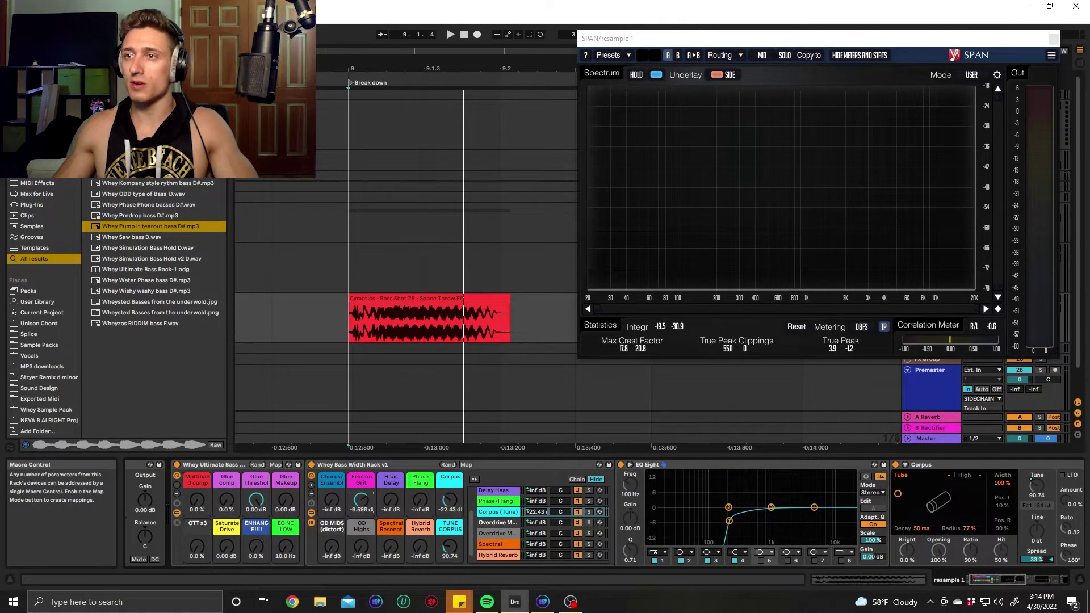
{"action": "key", "text": "space"}
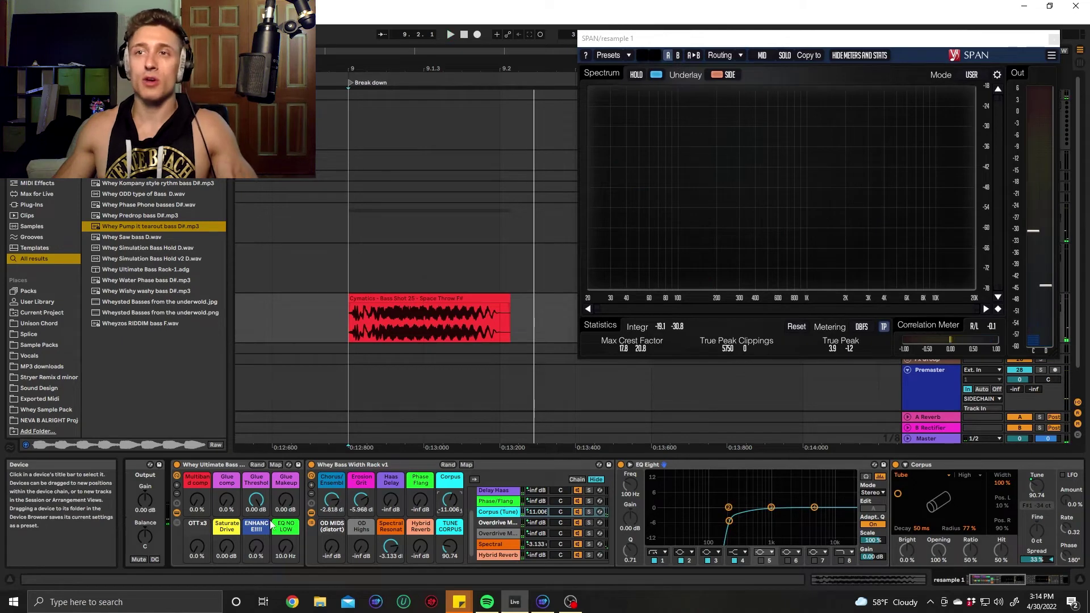
Collapse the Whey Bass Width Rack to examine the device order inside the Whey Ultimate Bass Rack, and expand it again.
{"action": "double_click", "coordinate": [394, 467]}
{"action": "scroll", "coordinate": [217, 508], "scroll_direction": "up", "scroll_amount": 3}
{"action": "scroll", "coordinate": [218, 508], "scroll_direction": "up", "scroll_amount": 1}
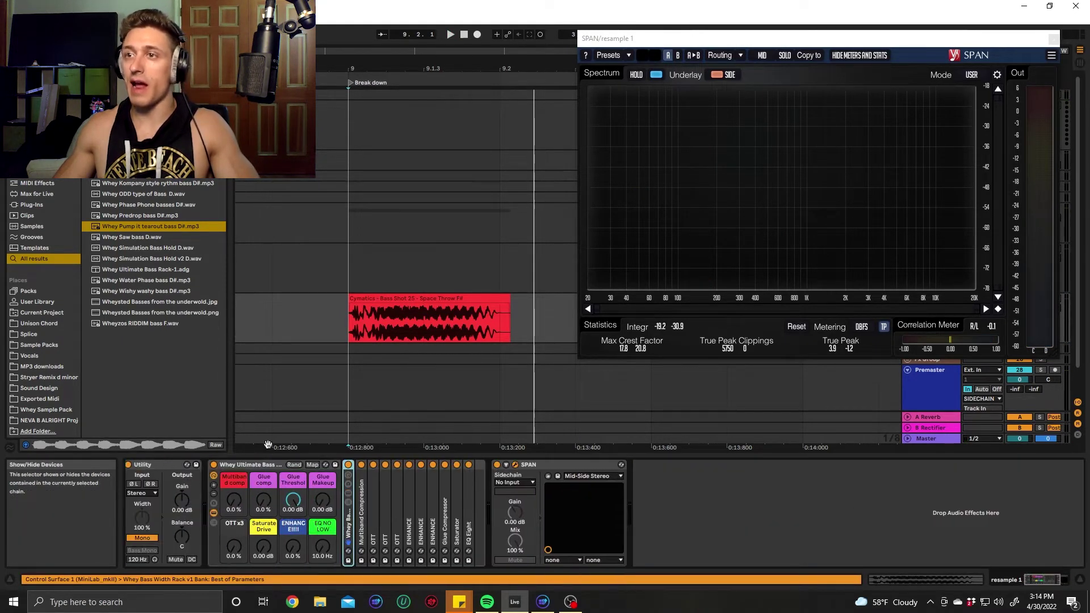
{"action": "double_click", "coordinate": [350, 530]}
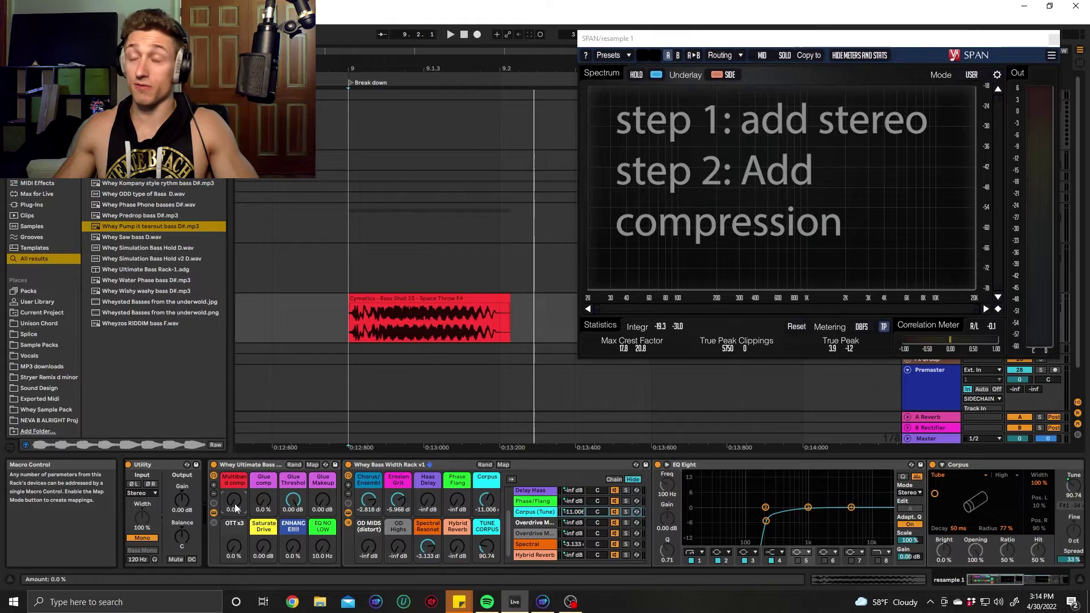
Try the Multiband comp macro, then Glue comp at 100 % with -11.3 dB threshold and raised makeup, and reset them all.
{"action": "key", "text": "space"}
{"action": "left_click_drag", "start_coordinate": [235, 504], "coordinate": [234, 504]}
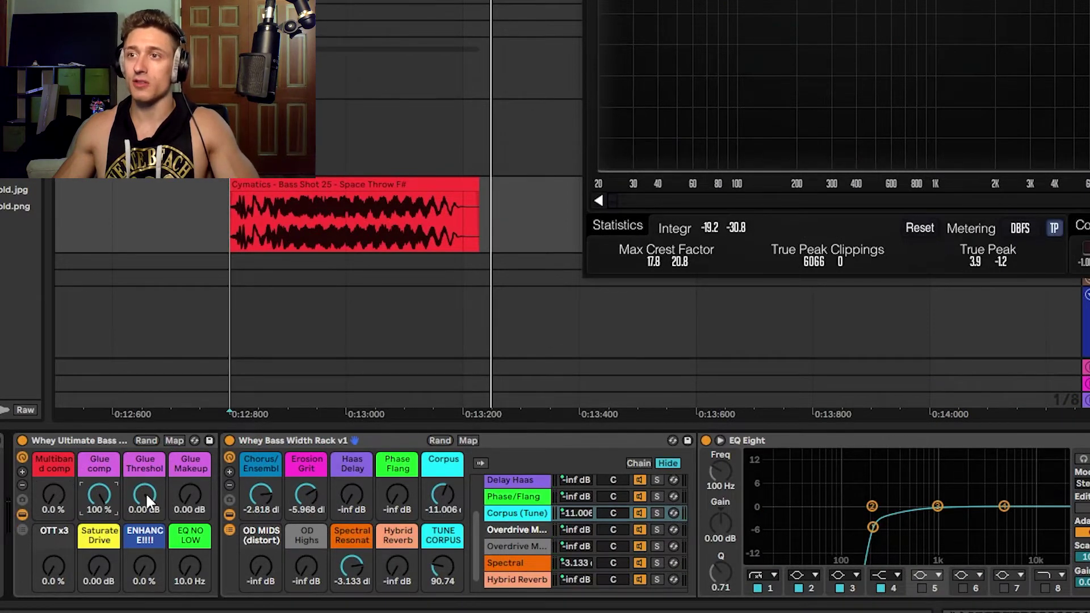
{"action": "key", "text": "space"}
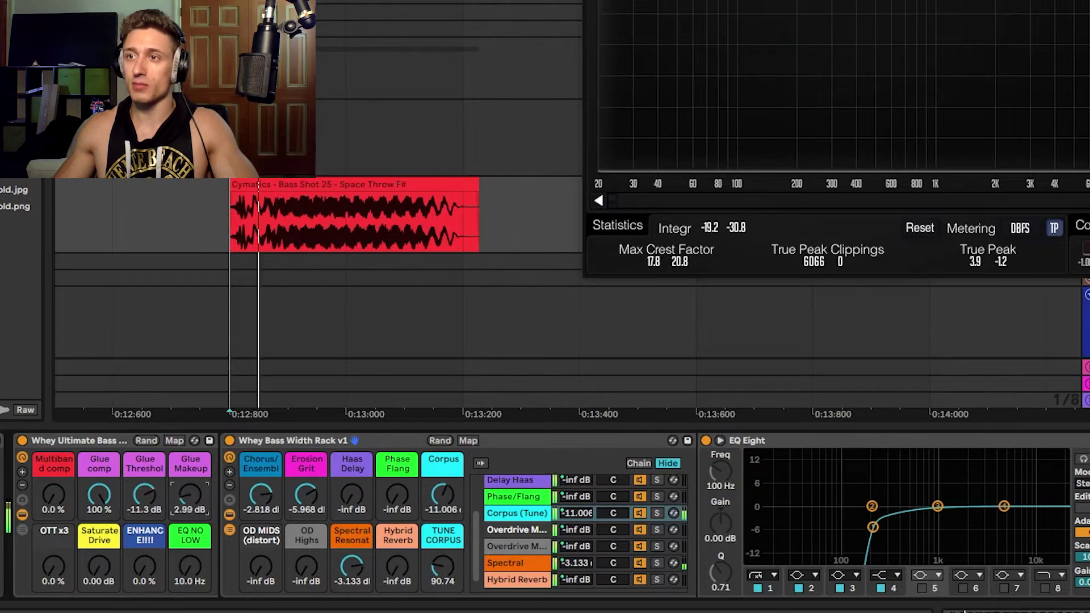
{"action": "mouse_move", "coordinate": [196, 497]}
{"action": "left_mouse_down"}
{"action": "mouse_move", "coordinate": [196, 437]}
{"action": "mouse_move", "coordinate": [202, 486]}
{"action": "left_mouse_up"}
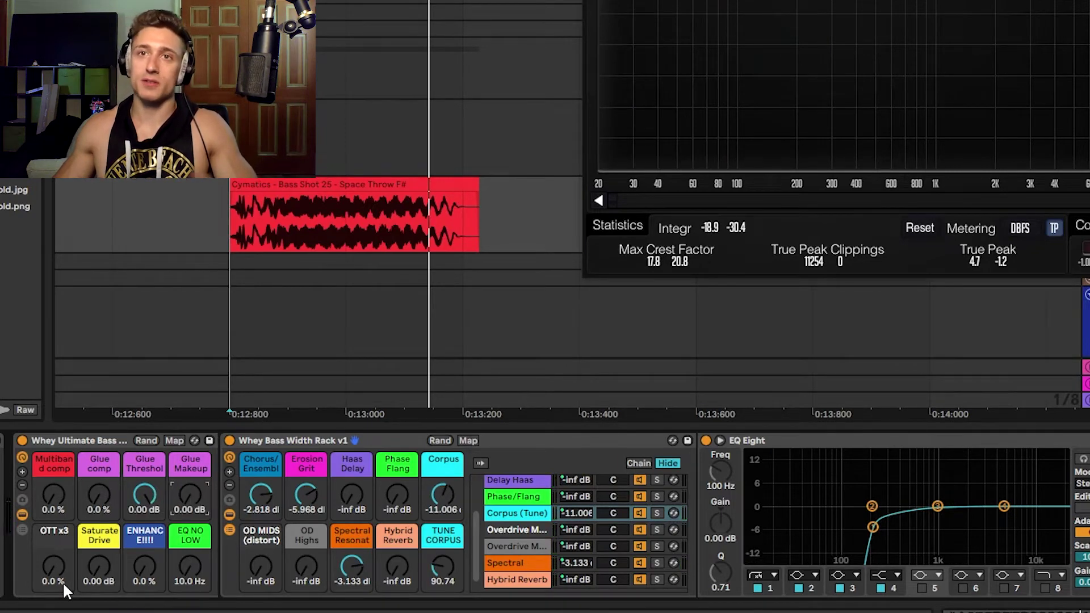
Raise the OTT x3 macro to 100 % and the Saturate Drive macro to 10 dB while auditioning the bass clip.
{"action": "key", "text": "space"}
{"action": "left_click_drag", "start_coordinate": [67, 577], "coordinate": [67, 520]}
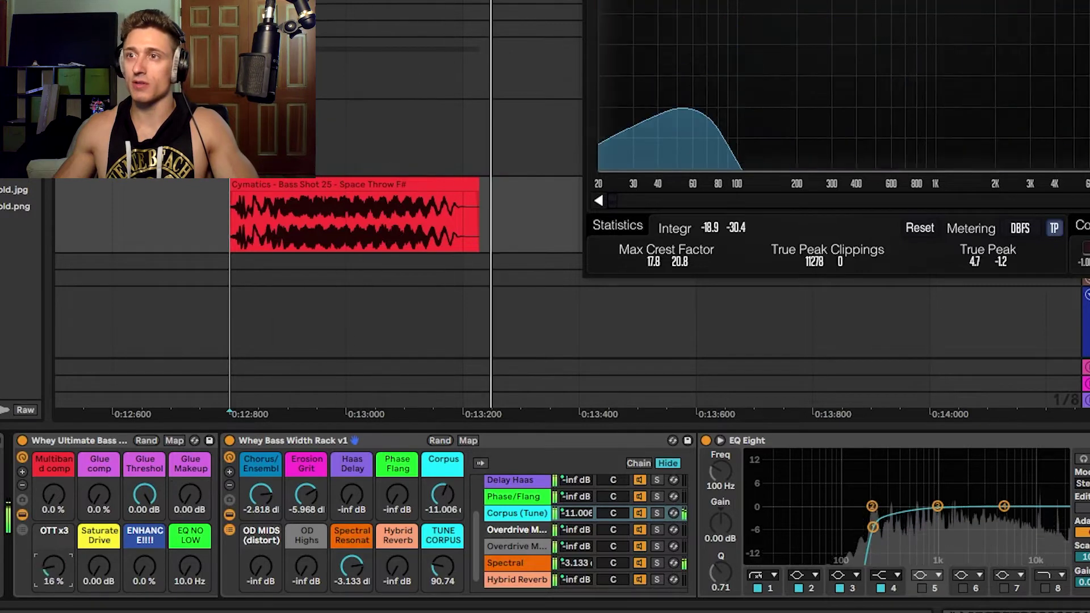
{"action": "key", "text": "space"}
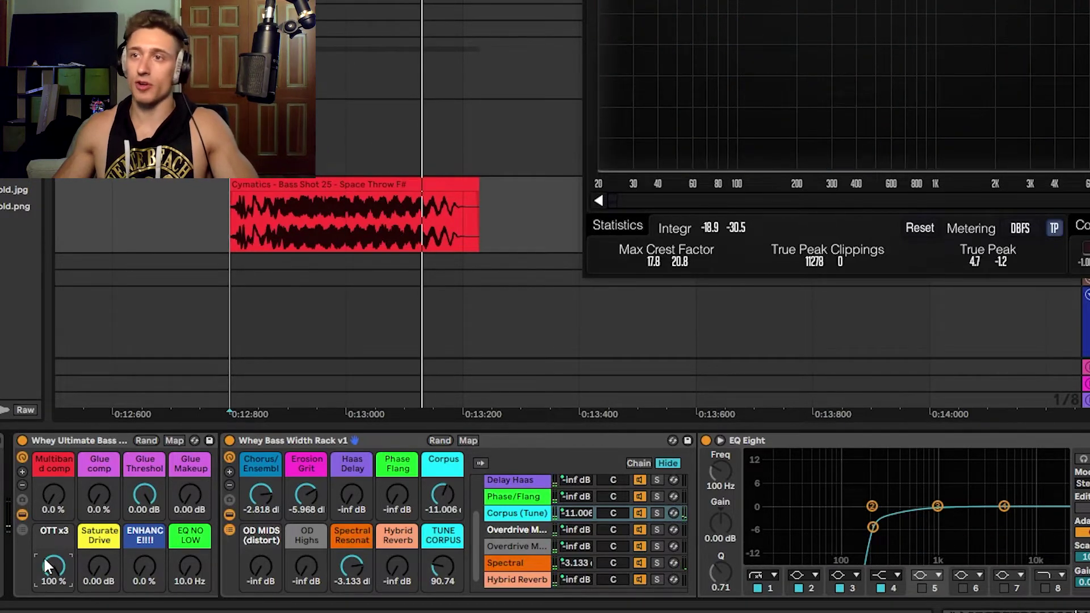
{"action": "key", "text": "space"}
{"action": "left_click_drag", "start_coordinate": [93, 562], "coordinate": [93, 516]}
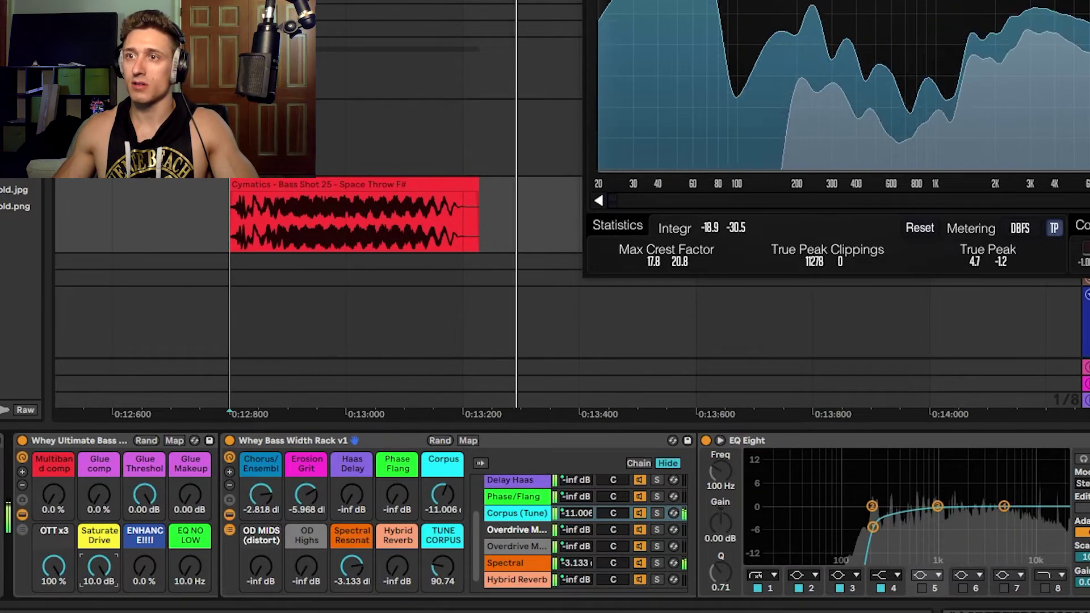
Return the Saturate Drive macro to 0 dB and lower the OTT x3 macro to 35 %.
{"action": "left_click_drag", "start_coordinate": [61, 579], "coordinate": [61, 610]}
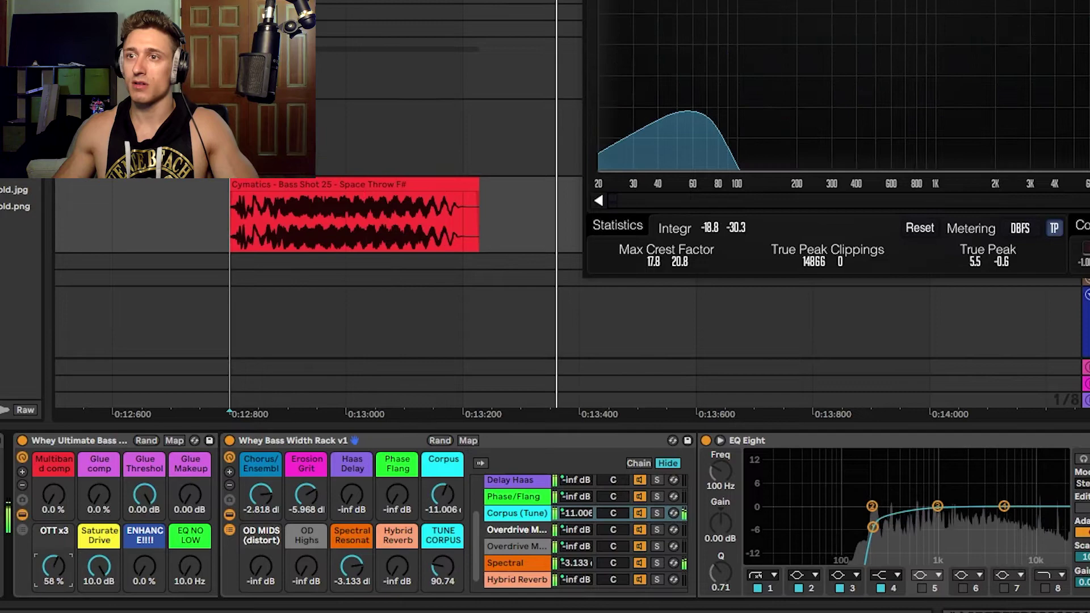
{"action": "left_click_drag", "start_coordinate": [53, 568], "coordinate": [53, 505]}
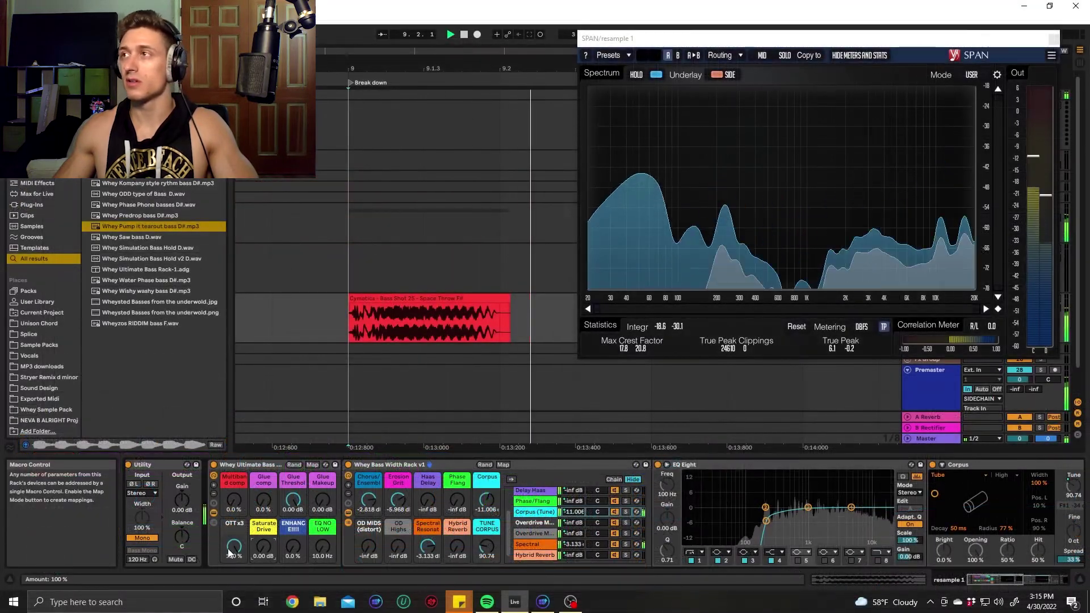
{"action": "left_click_drag", "start_coordinate": [233, 545], "coordinate": [232, 549]}
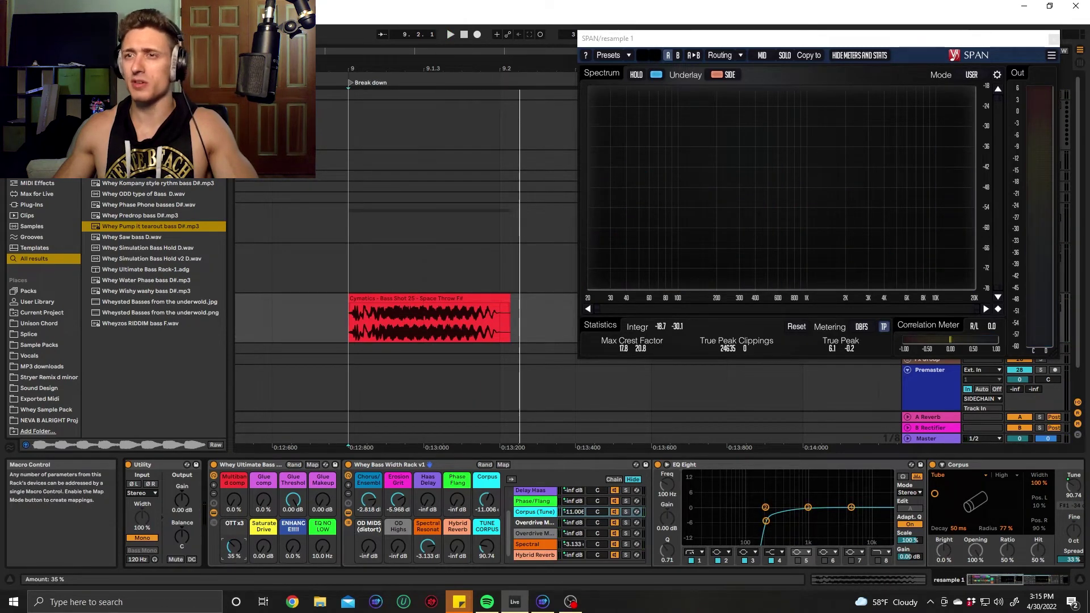
Try Saturate Drive at 5.98 dB and Multiband comp at 54 % on the bass clip, and reset both along with OTT x3.
{"action": "key", "text": "space"}
{"action": "left_click_drag", "start_coordinate": [263, 548], "coordinate": [237, 502]}
{"action": "key", "text": "space"}
{"action": "key", "text": "space"}
{"action": "key", "text": "space"}
{"action": "key", "text": "space"}
{"action": "key", "text": "space"}
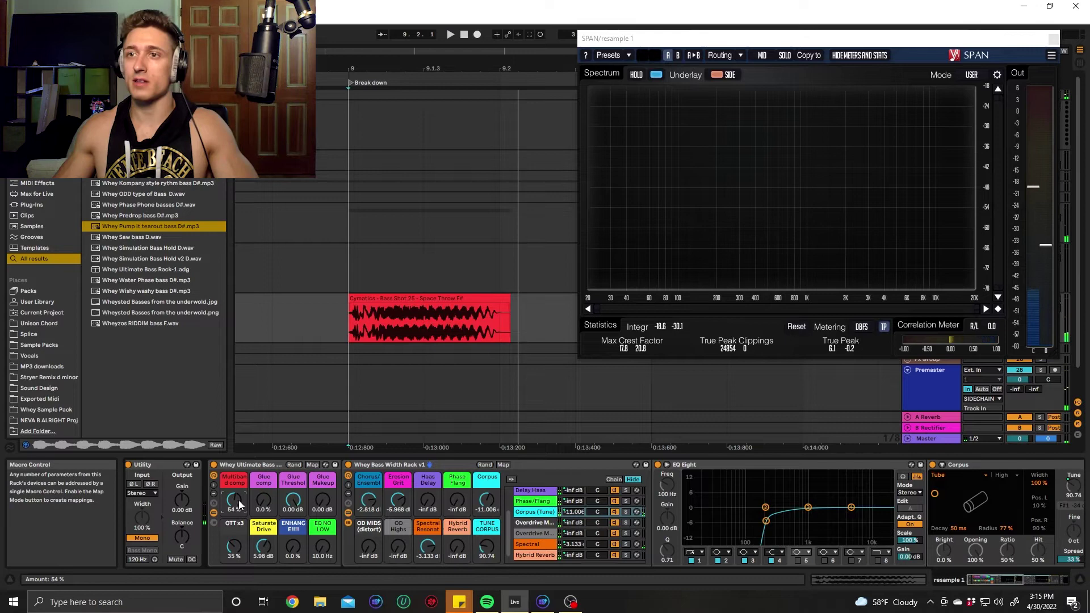
{"action": "double_click", "coordinate": [233, 548]}
{"action": "double_click", "coordinate": [264, 545]}
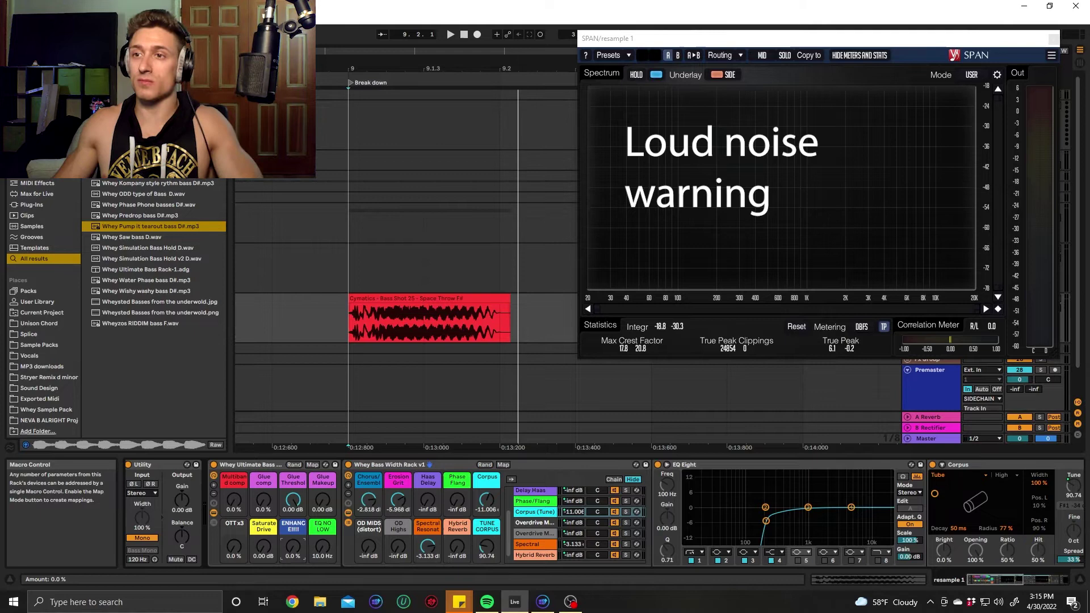
Audition the bass clip repeatedly while raising the Ultimate Bass Rack's ENHANCE macro to 37 %.
{"action": "key", "text": "space"}
{"action": "key", "text": "space"}
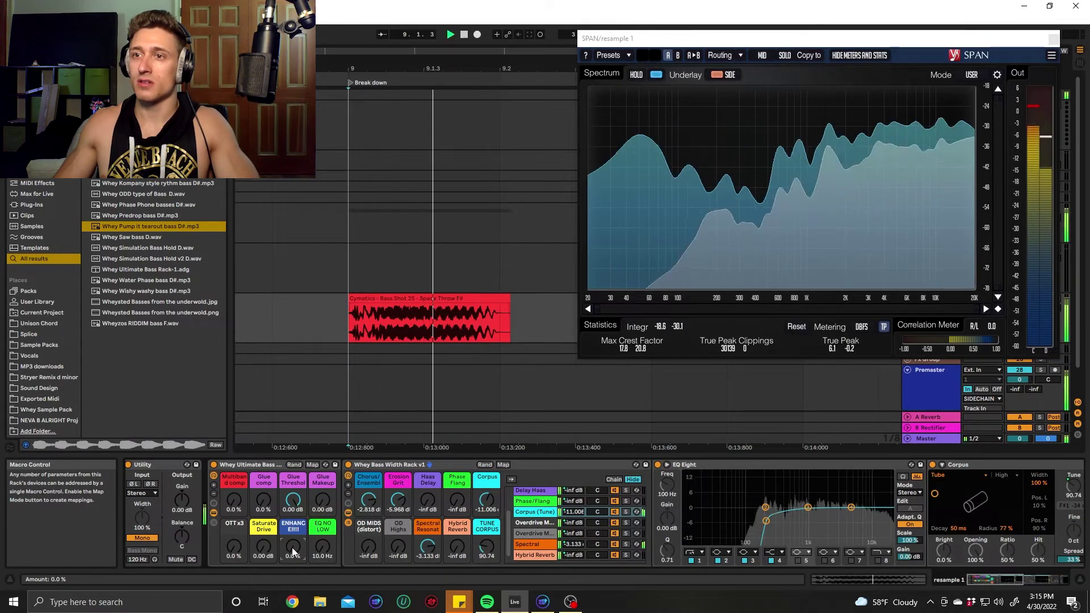
{"action": "key", "text": "space"}
{"action": "left_click_drag", "start_coordinate": [292, 548], "coordinate": [293, 509]}
{"action": "key", "text": "space"}
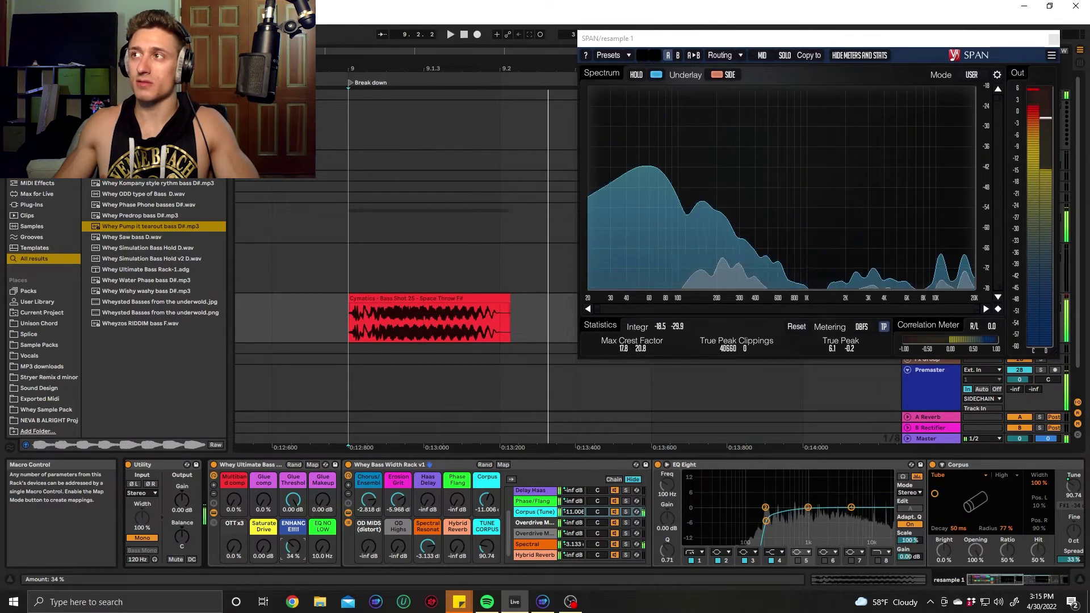
{"action": "key", "text": "space"}
{"action": "key", "text": "space"}
{"action": "left_click_drag", "start_coordinate": [293, 548], "coordinate": [293, 553]}
{"action": "key", "text": "space"}
{"action": "key", "text": "space"}
{"action": "key", "text": "space"}
{"action": "left_click_drag", "start_coordinate": [293, 510], "coordinate": [293, 498]}
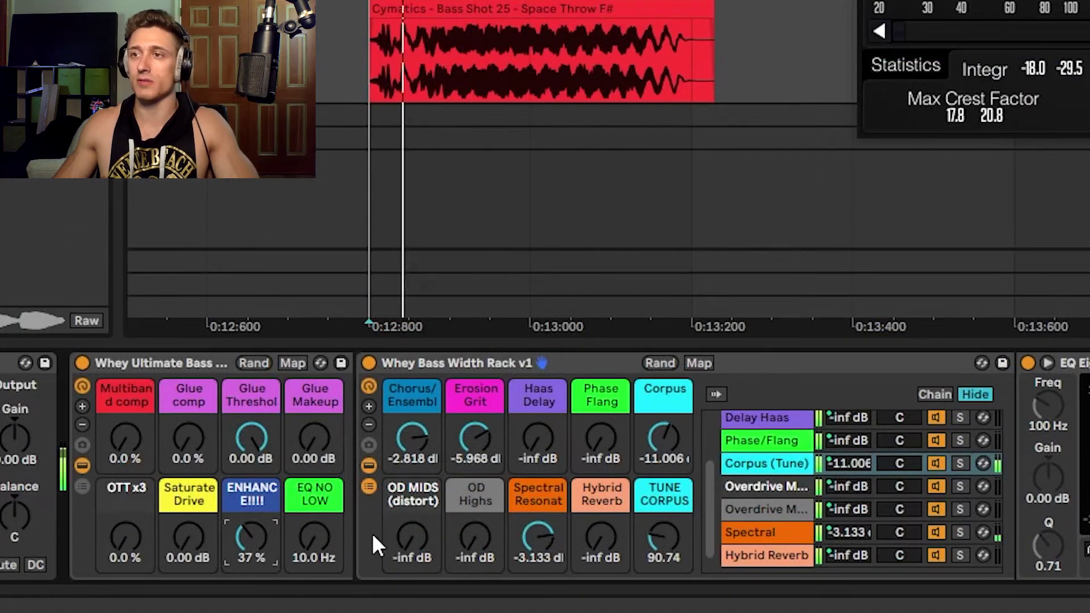
Try EQ NO LOW 125 Hz, ENHANCE 18 %, OTT x3 52 %, Multiband comp 56 %, Glue Makeup 9.13 dB and Glue comp 54 %.
{"action": "left_click_drag", "start_coordinate": [314, 536], "coordinate": [314, 520]}
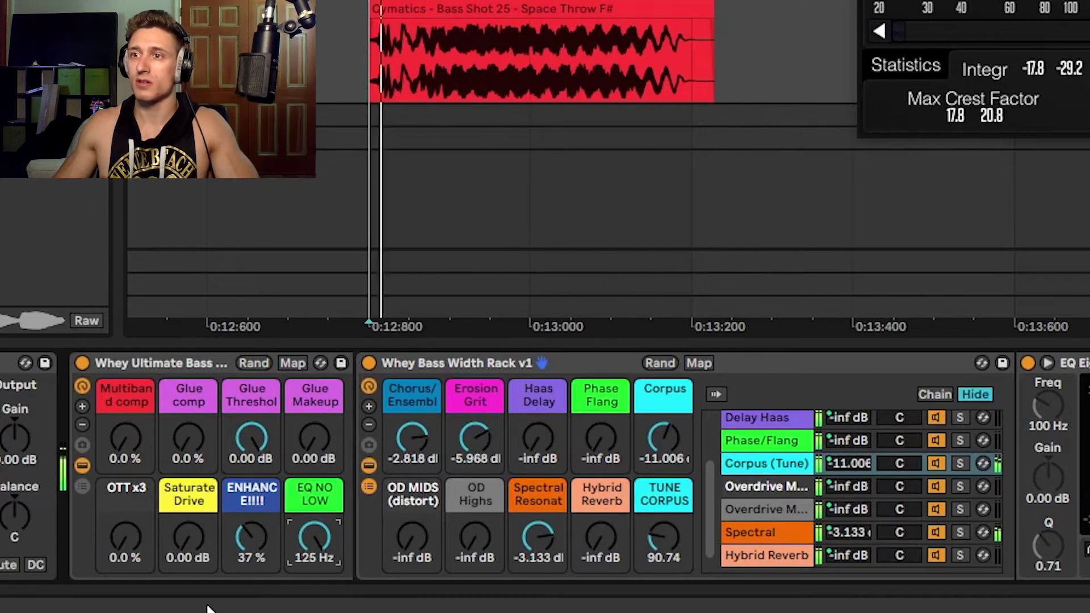
{"action": "left_click_drag", "start_coordinate": [245, 553], "coordinate": [245, 574]}
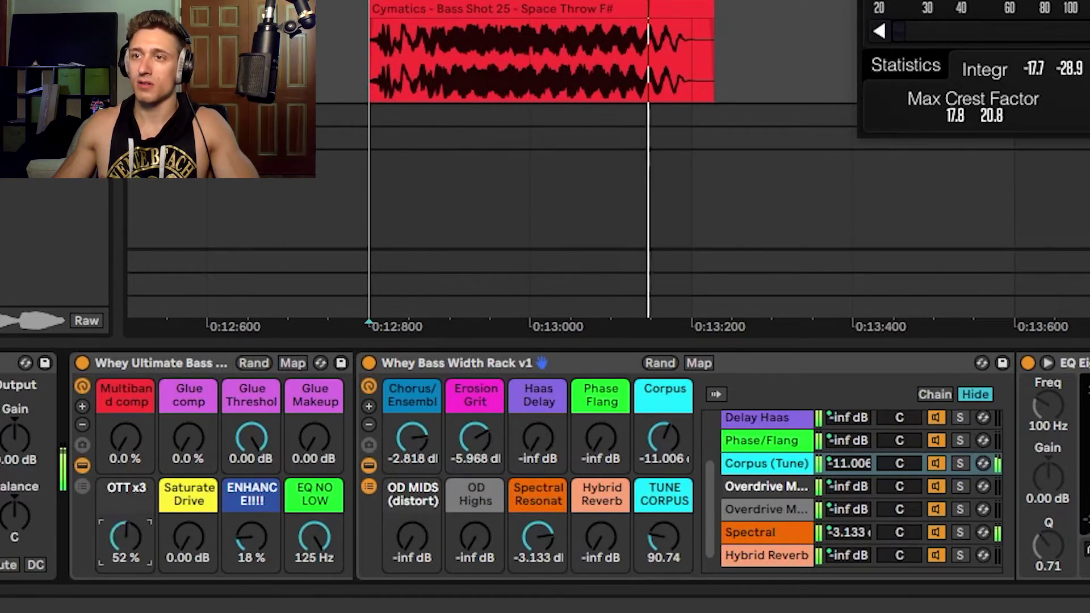
{"action": "left_click_drag", "start_coordinate": [125, 536], "coordinate": [129, 396]}
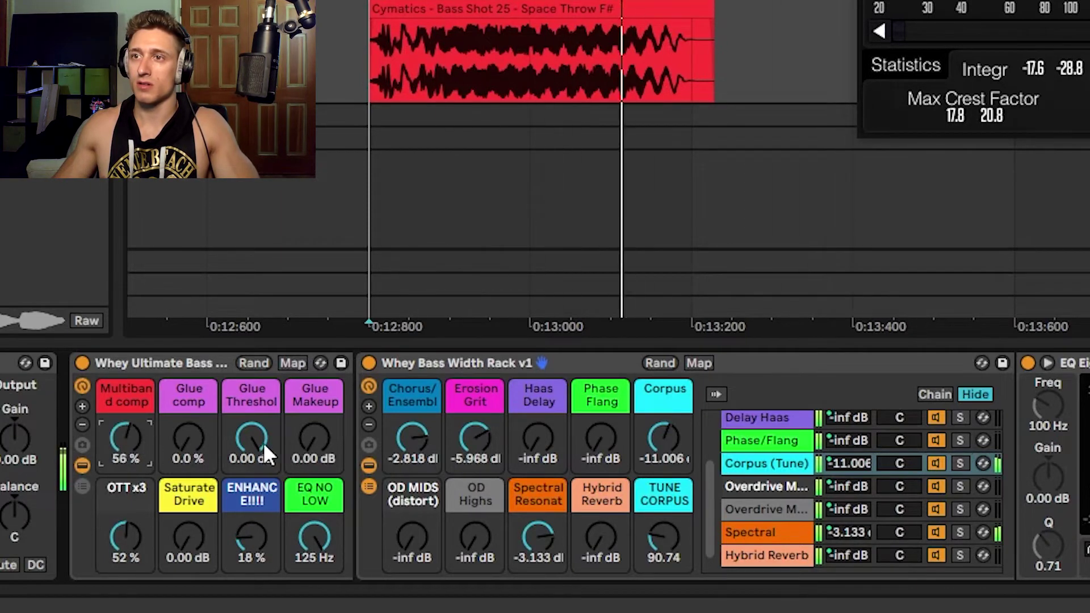
{"action": "left_click_drag", "start_coordinate": [313, 440], "coordinate": [313, 408]}
{"action": "left_click_drag", "start_coordinate": [188, 439], "coordinate": [188, 402]}
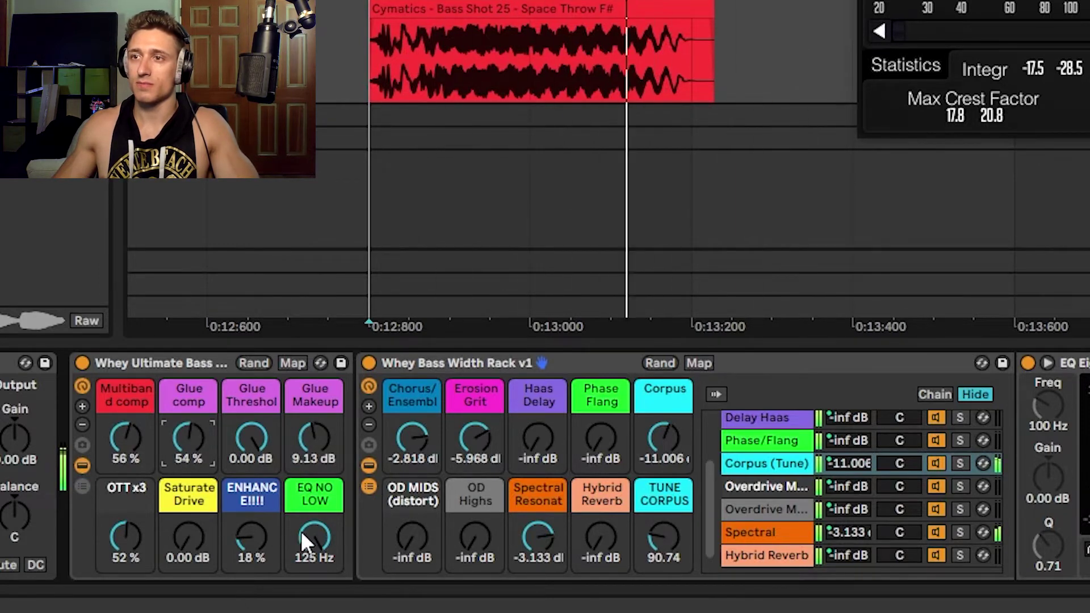
Lower EQ NO LOW to 10.2 Hz and return the other Ultimate Bass Rack macros to zero.
{"action": "left_click_drag", "start_coordinate": [314, 536], "coordinate": [314, 569]}
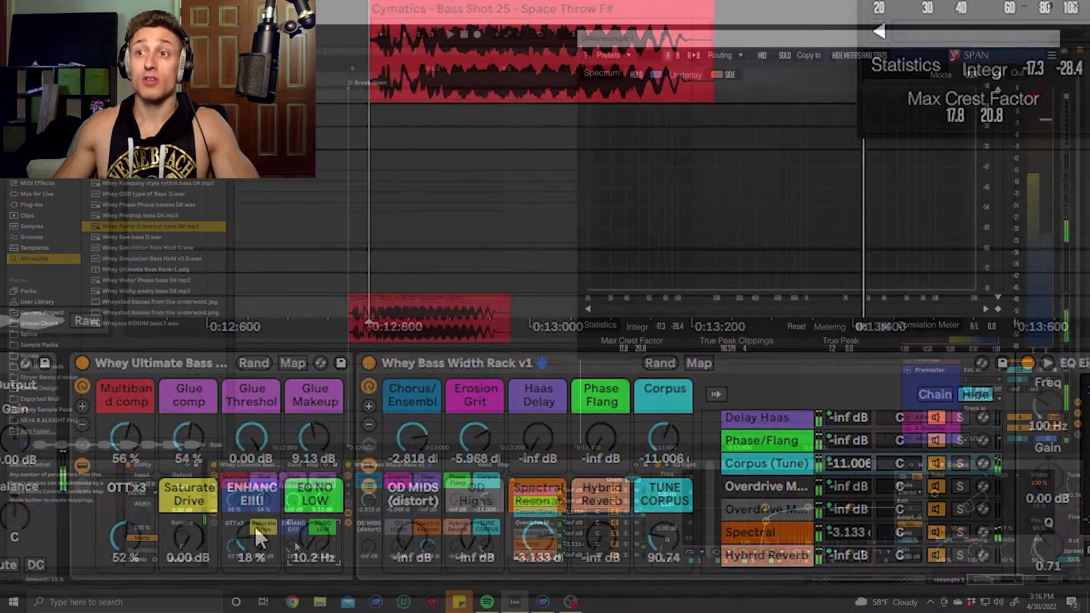
{"action": "left_click_drag", "start_coordinate": [251, 534], "coordinate": [252, 568]}
{"action": "left_click_drag", "start_coordinate": [189, 438], "coordinate": [188, 496]}
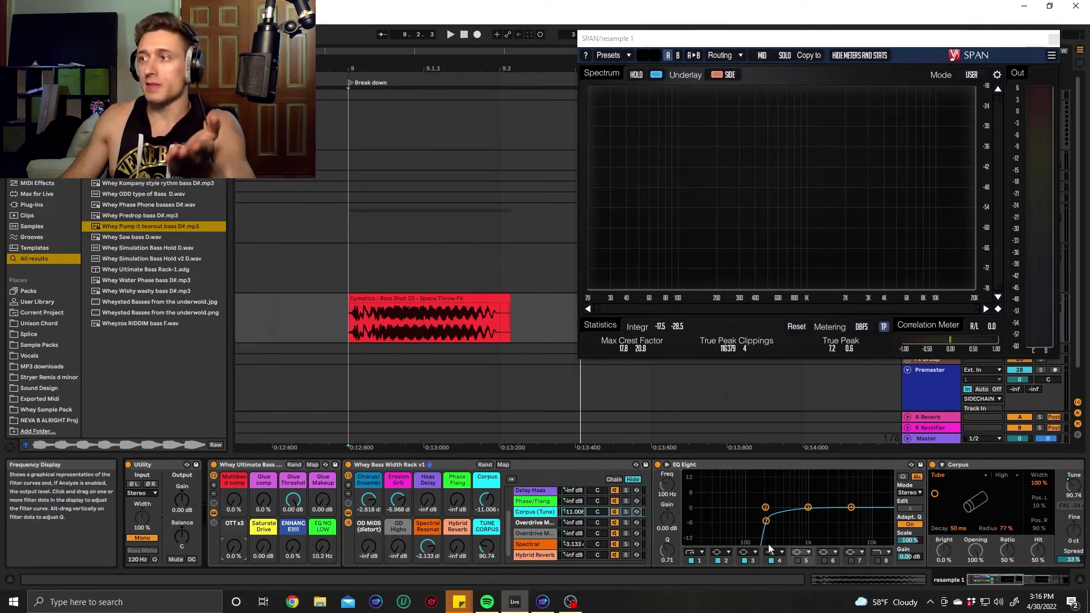
Return the width macros to -inf dB and audition the Raptor Bass One Shot 3 clip while checking its spectrum in SPAN.
{"action": "left_click_drag", "start_coordinate": [999, 580], "coordinate": [1054, 575]}
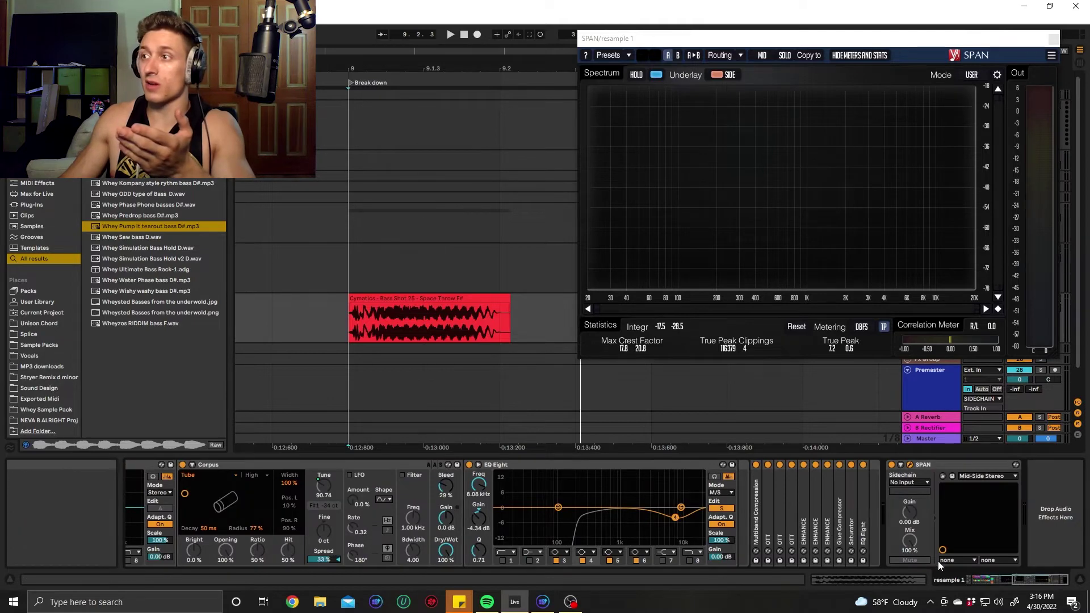
{"action": "left_click_drag", "start_coordinate": [1032, 574], "coordinate": [538, 577]}
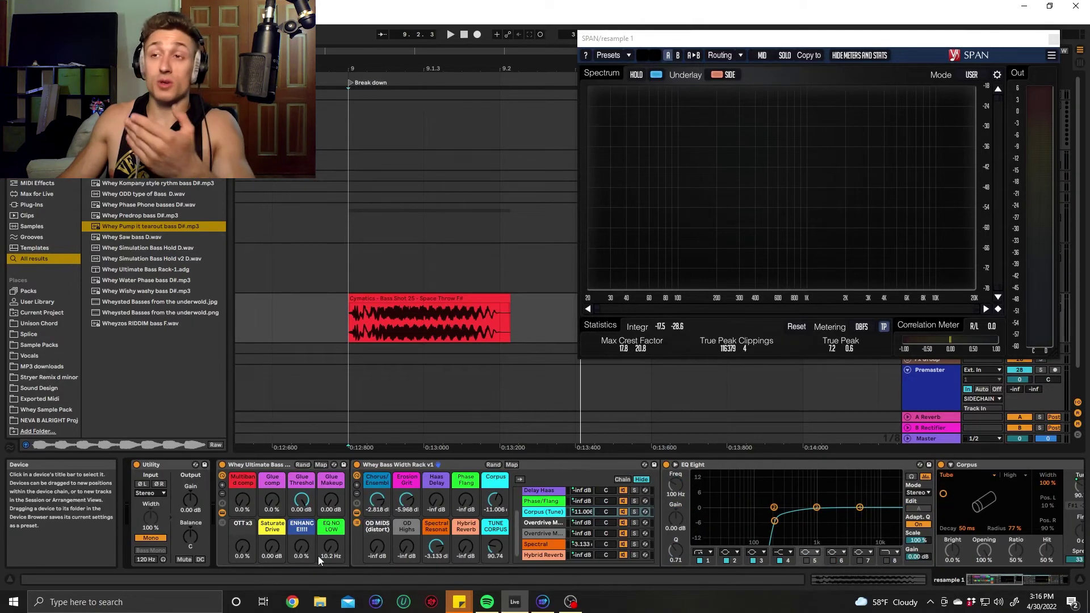
{"action": "left_click", "coordinate": [1053, 39]}
{"action": "scroll", "coordinate": [580, 386], "scroll_direction": "down", "scroll_amount": 3}
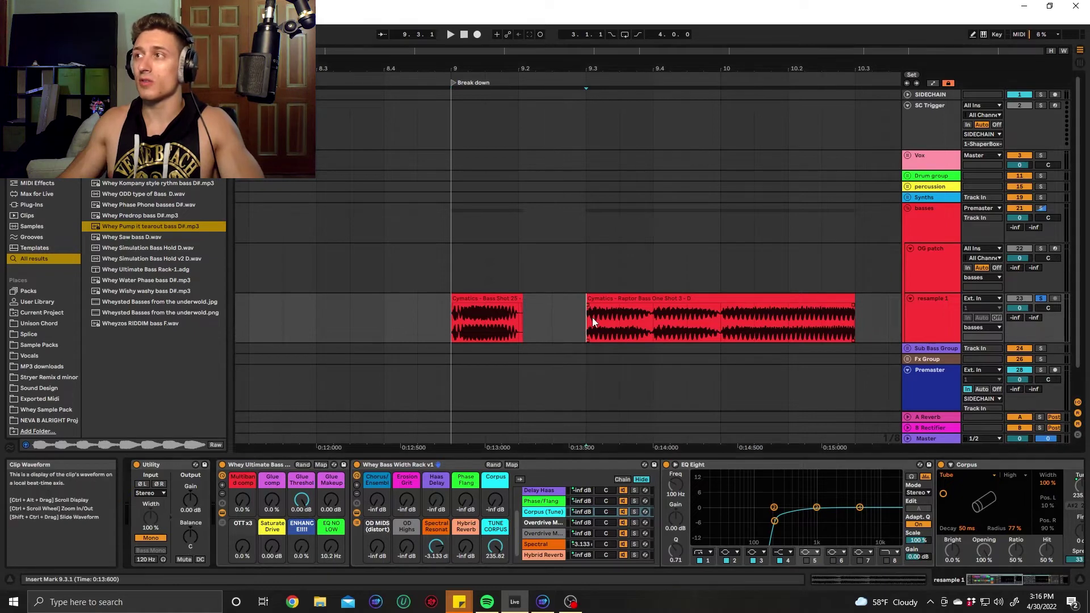
{"action": "key", "text": "space"}
{"action": "key", "text": "ctrl+alt+p"}
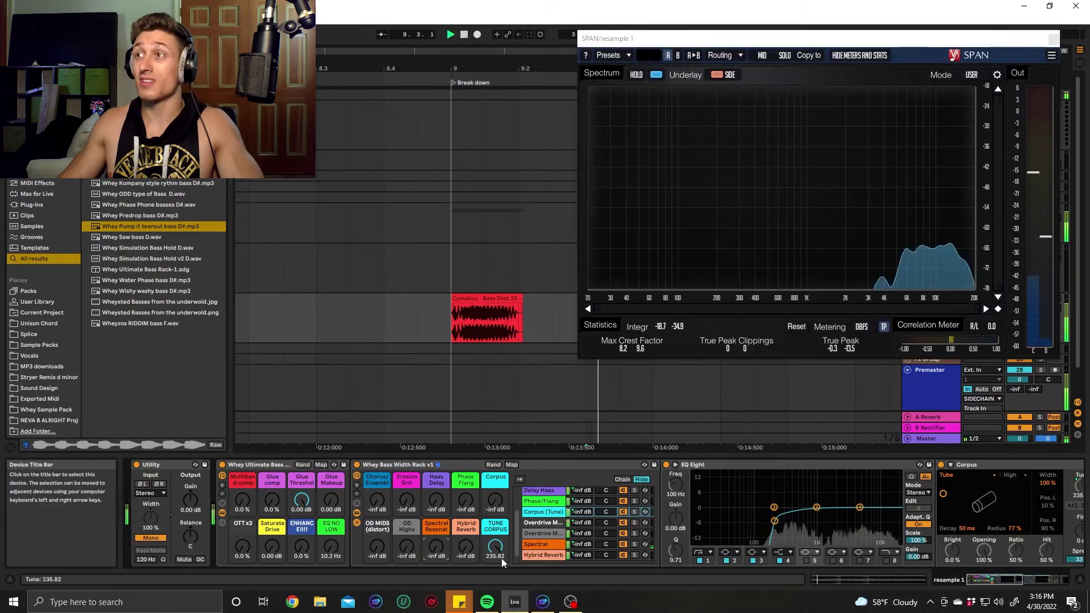
{"action": "key", "text": "space"}
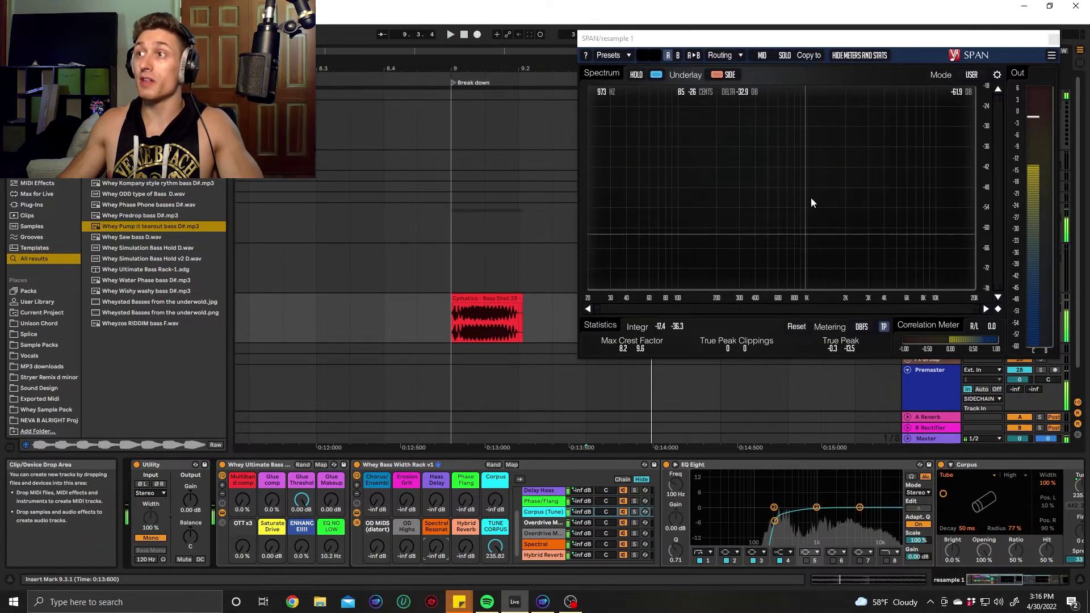
{"action": "key", "text": "space"}
{"action": "key", "text": "space"}
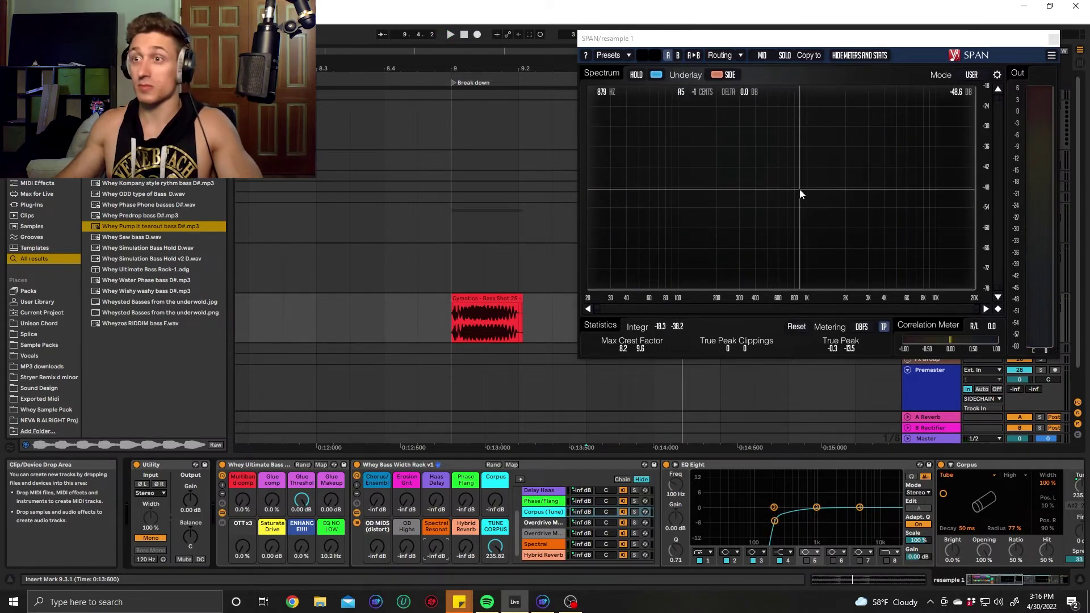
Blend the width macros: Chorus/Ensemble -15.1 dB, Haas Delay -25.6 dB, OD MIDS -5.7 dB, Spectral Resonator -6 dB and Hybrid Reverb -3.1 dB.
{"action": "left_click_drag", "start_coordinate": [374, 543], "coordinate": [373, 516]}
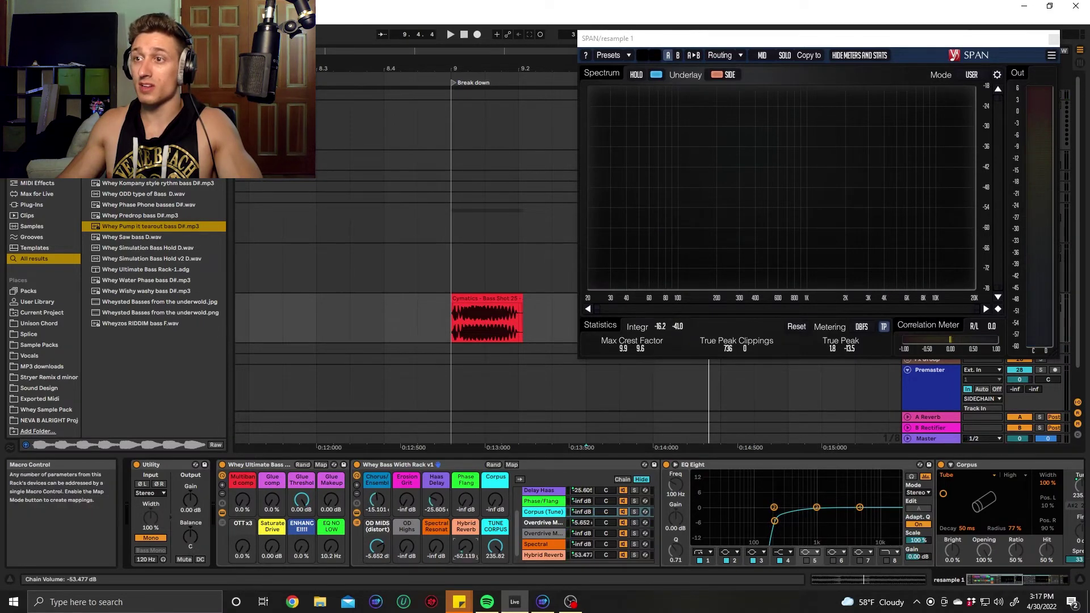
{"action": "key", "text": "space"}
{"action": "left_click_drag", "start_coordinate": [465, 546], "coordinate": [437, 553]}
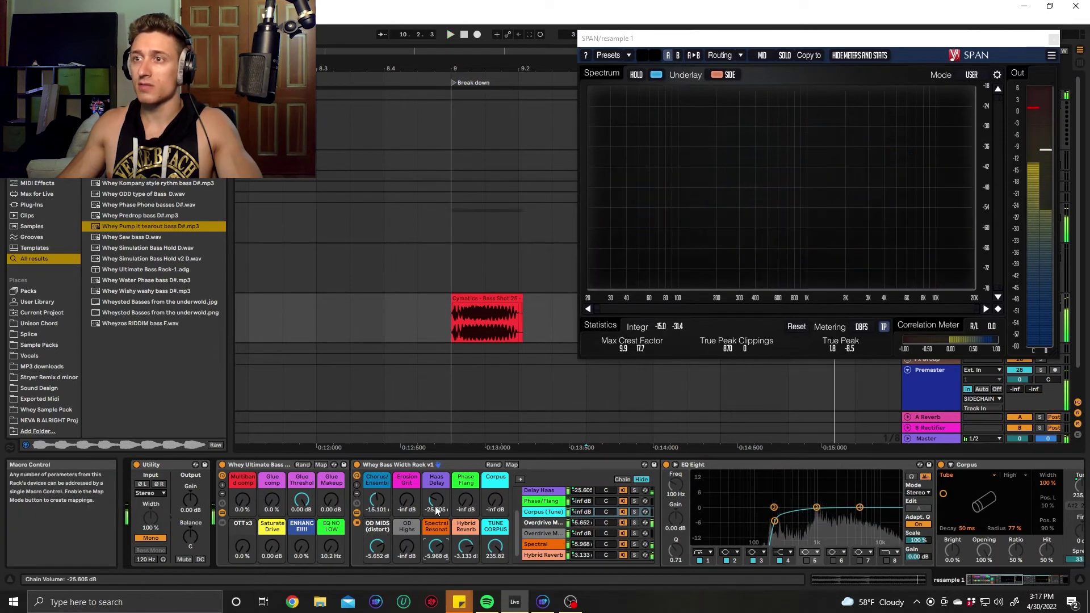
{"action": "left_click_drag", "start_coordinate": [407, 501], "coordinate": [406, 493]}
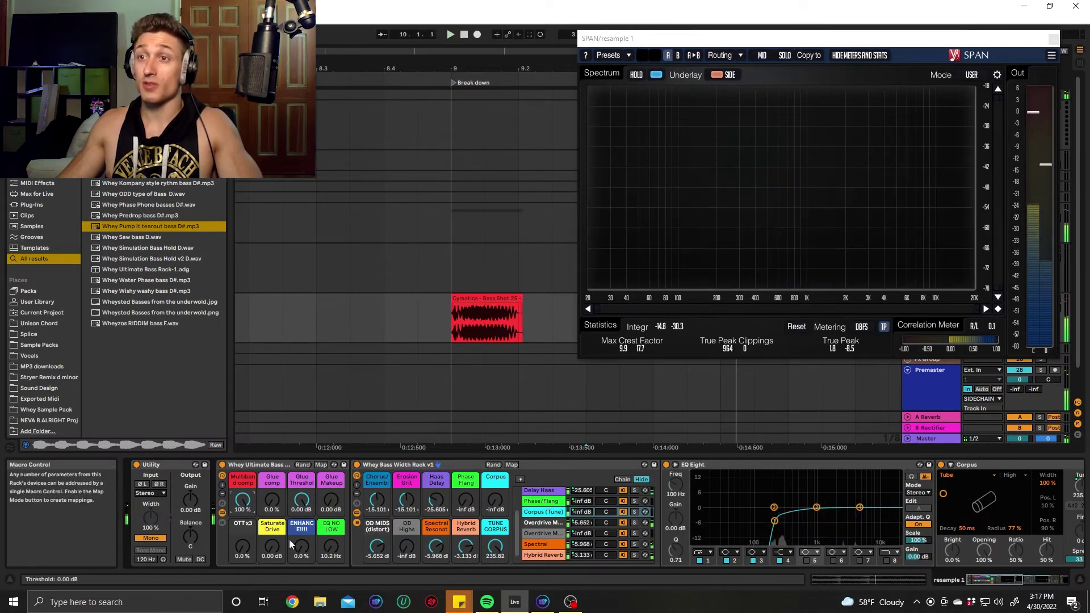
Set Multiband comp to 100 %, OTT x3 to 34 %, Saturate Drive to 3.7 dB, ENHANCE to 8.7 % and EQ NO LOW to about 15.8 Hz.
{"action": "left_click_drag", "start_coordinate": [245, 547], "coordinate": [245, 568]}
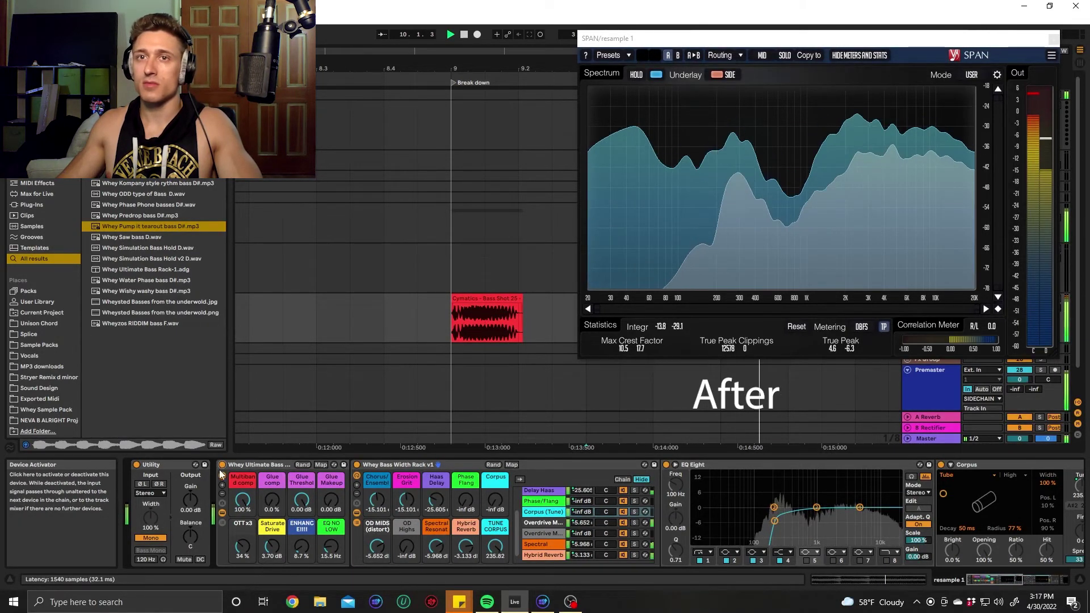
{"action": "key", "text": "space"}
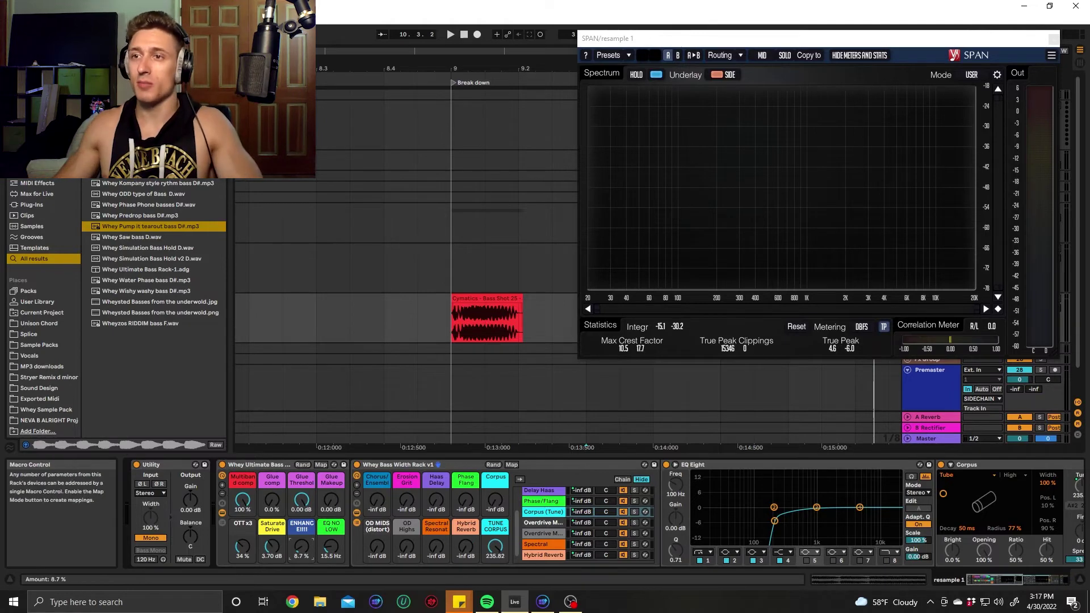
{"action": "left_click_drag", "start_coordinate": [331, 546], "coordinate": [331, 543]}
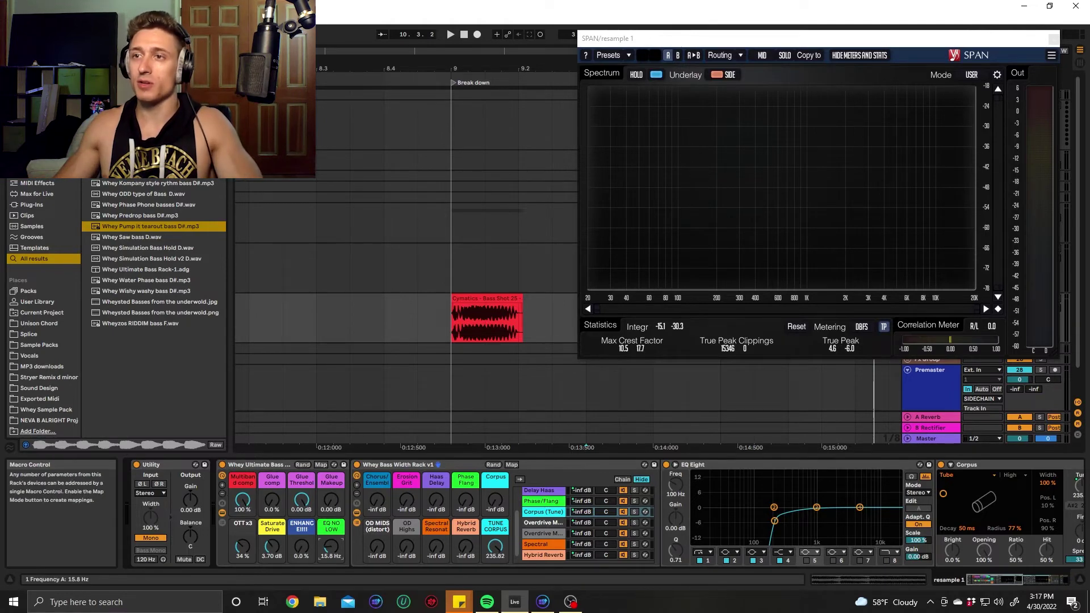
{"action": "left_click", "coordinate": [222, 493]}
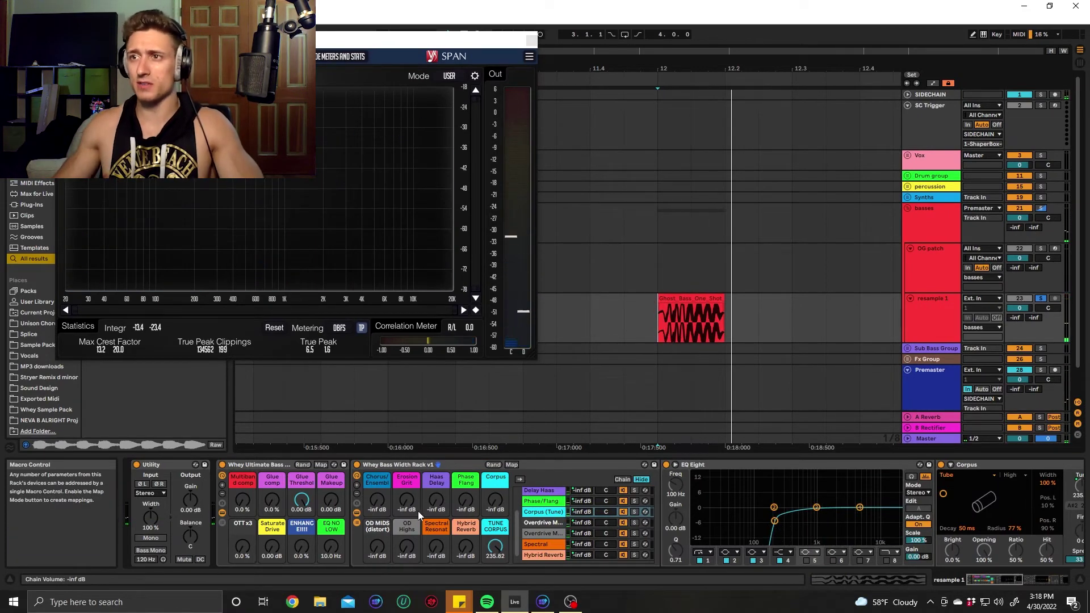
Raise the Phase Flang and OD MIDS width macros to -9.117 dB each while auditioning the Ghost Bass One Shot clip.
{"action": "key", "text": "space"}
{"action": "mouse_move", "coordinate": [472, 506]}
{"action": "left_mouse_down"}
{"action": "mouse_move", "coordinate": [472, 488]}
{"action": "mouse_move", "coordinate": [472, 502]}
{"action": "left_mouse_up"}
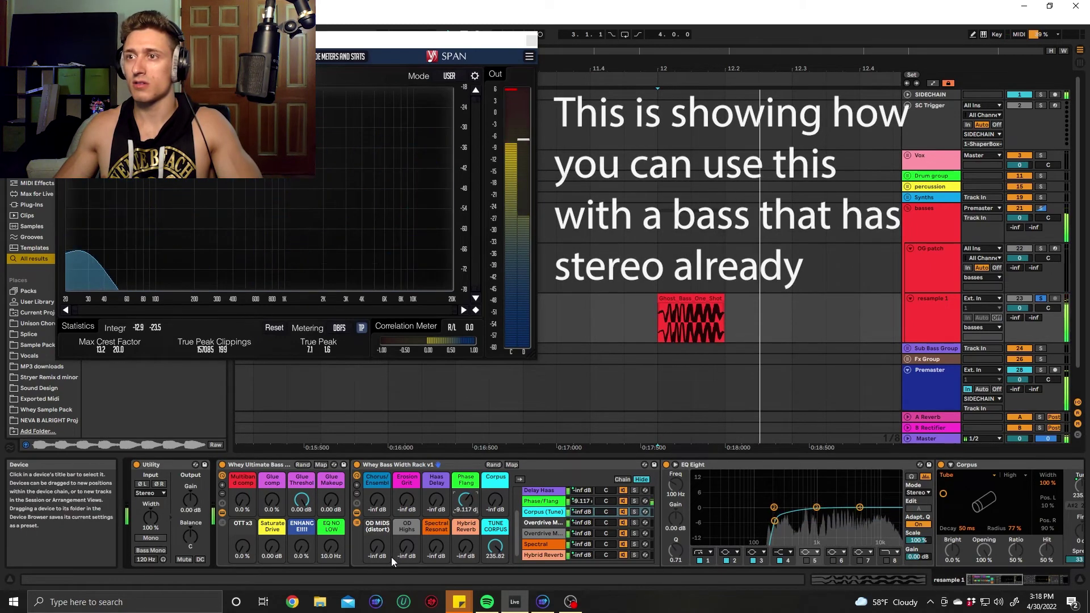
{"action": "mouse_move", "coordinate": [390, 555]}
{"action": "left_mouse_down"}
{"action": "mouse_move", "coordinate": [389, 538]}
{"action": "mouse_move", "coordinate": [372, 551]}
{"action": "left_mouse_up"}
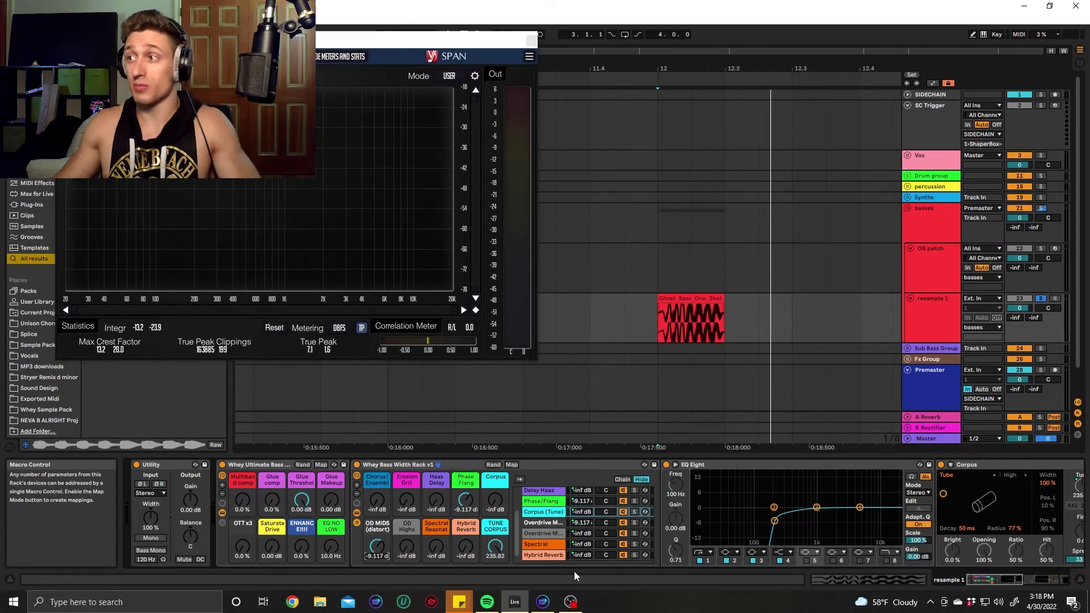
Expand the Saturator inside the Ultimate Bass Rack to examine its settings, collapse it again and close SPAN.
{"action": "scroll", "coordinate": [967, 513], "scroll_direction": "right", "scroll_amount": 10}
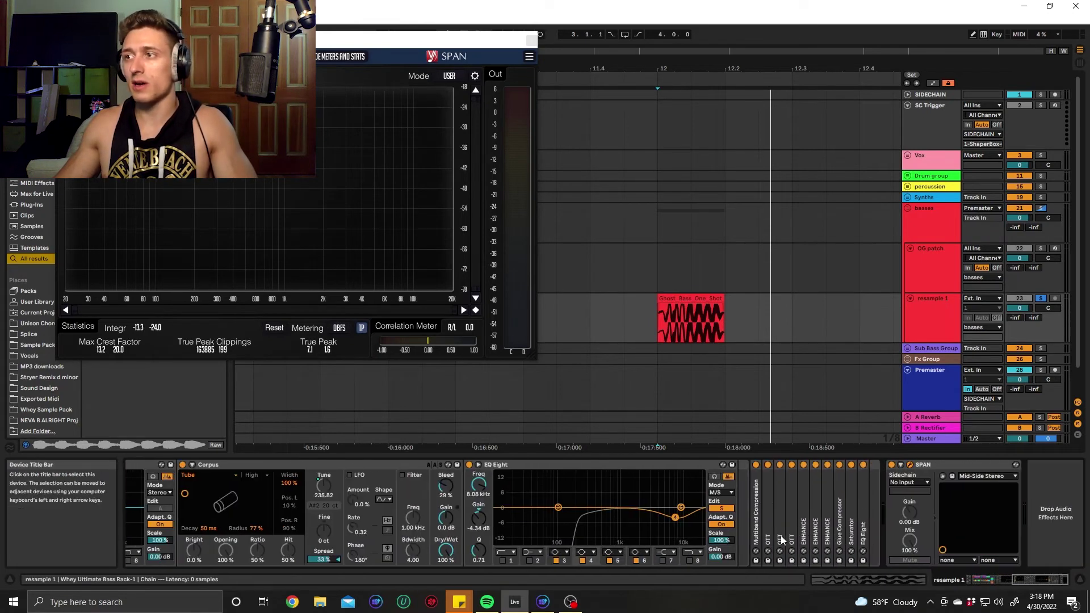
{"action": "double_click", "coordinate": [853, 531]}
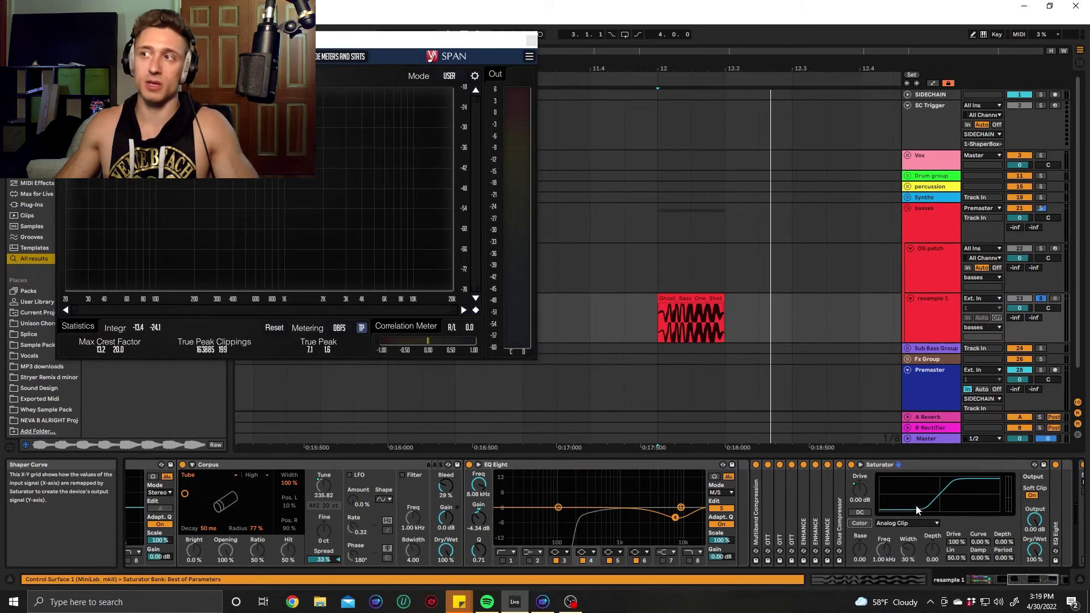
{"action": "double_click", "coordinate": [929, 465]}
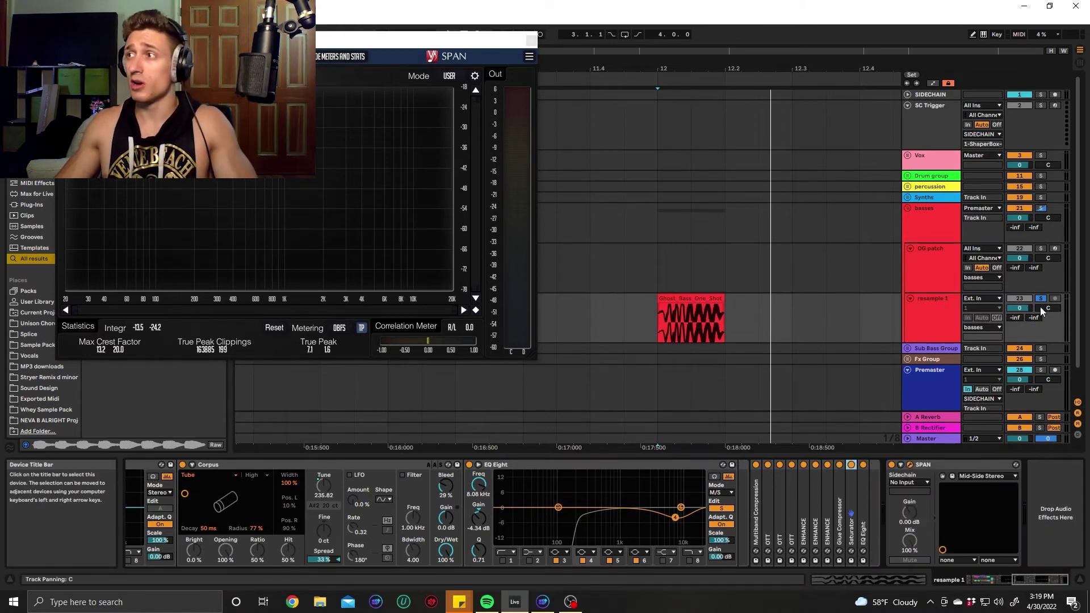
{"action": "scroll", "coordinate": [532, 521], "scroll_direction": "left", "scroll_amount": 6}
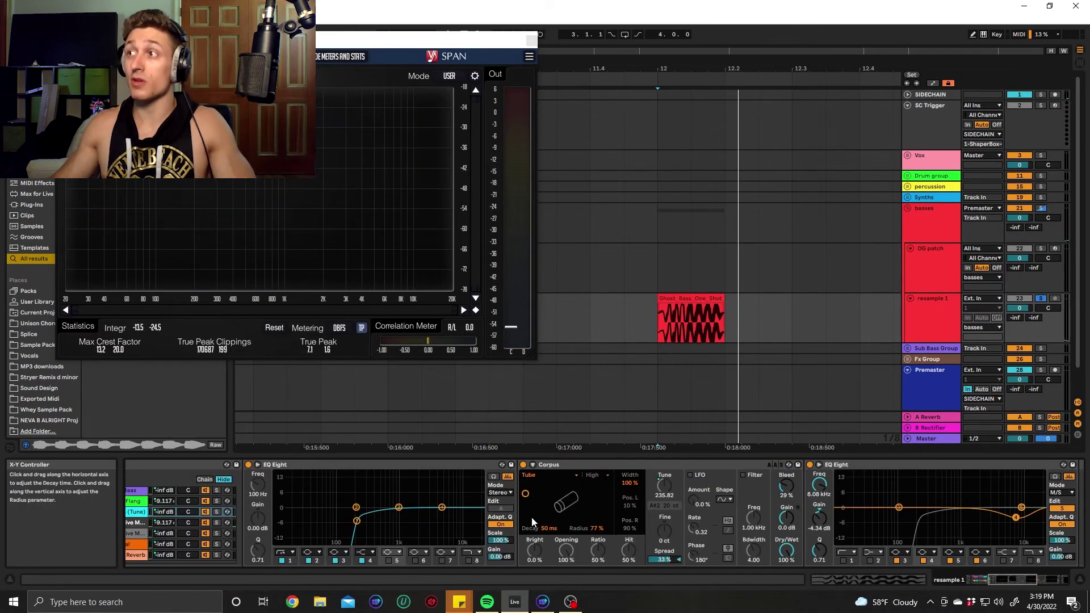
{"action": "left_click", "coordinate": [531, 41]}
{"action": "scroll", "coordinate": [355, 479], "scroll_direction": "left", "scroll_amount": 1}
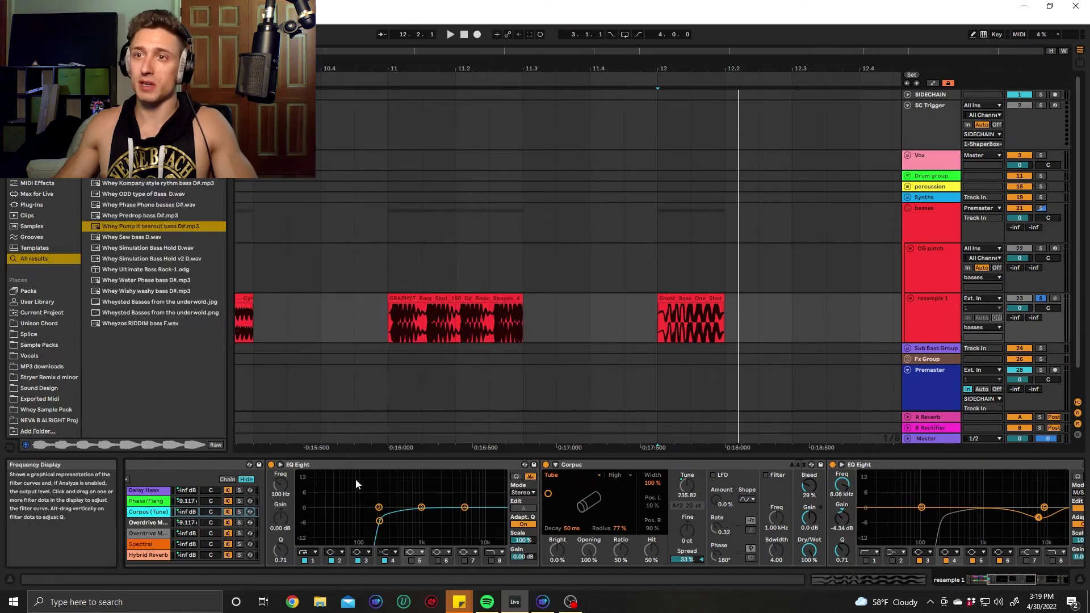
{"action": "scroll", "coordinate": [356, 478], "scroll_direction": "left", "scroll_amount": 10}
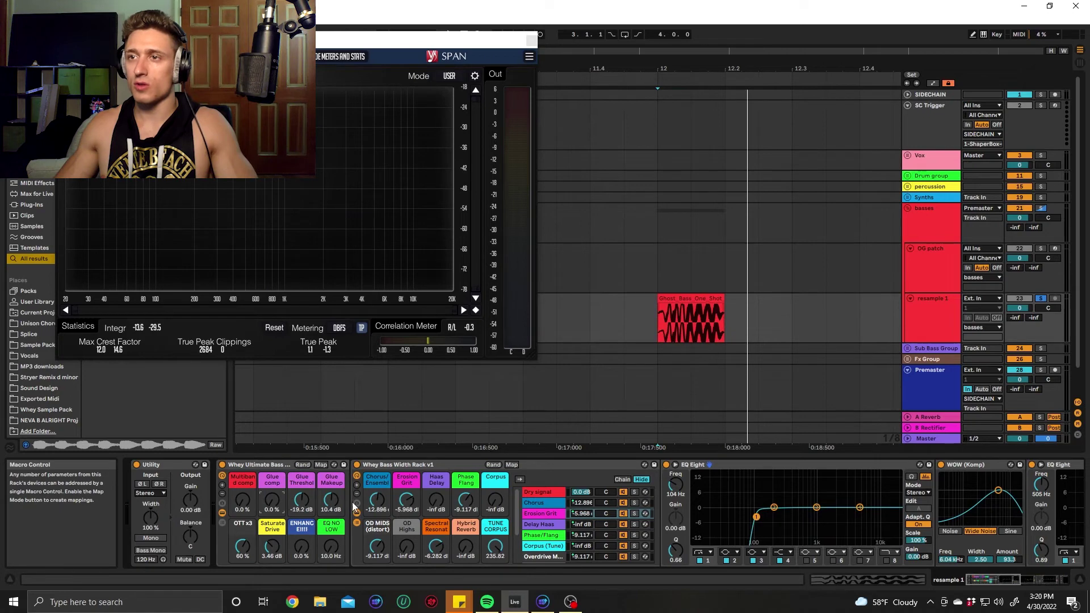
Reset the Glue Makeup and OTT x3 macros to zero and all width chain macros to -inf dB.
{"action": "double_click", "coordinate": [334, 503]}
{"action": "double_click", "coordinate": [243, 548]}
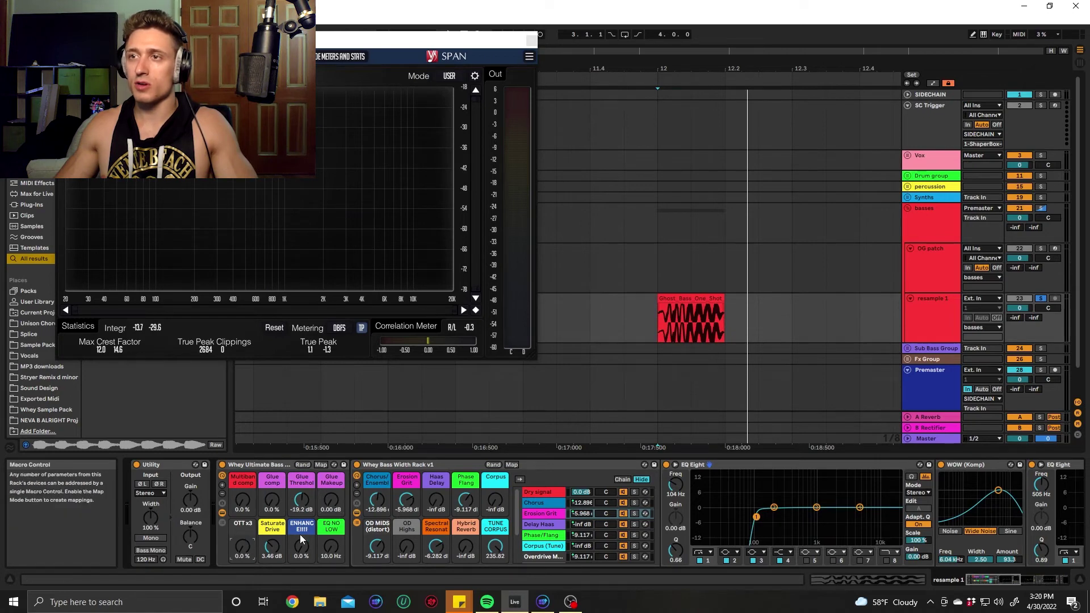
{"action": "double_click", "coordinate": [383, 501]}
{"action": "double_click", "coordinate": [409, 501]}
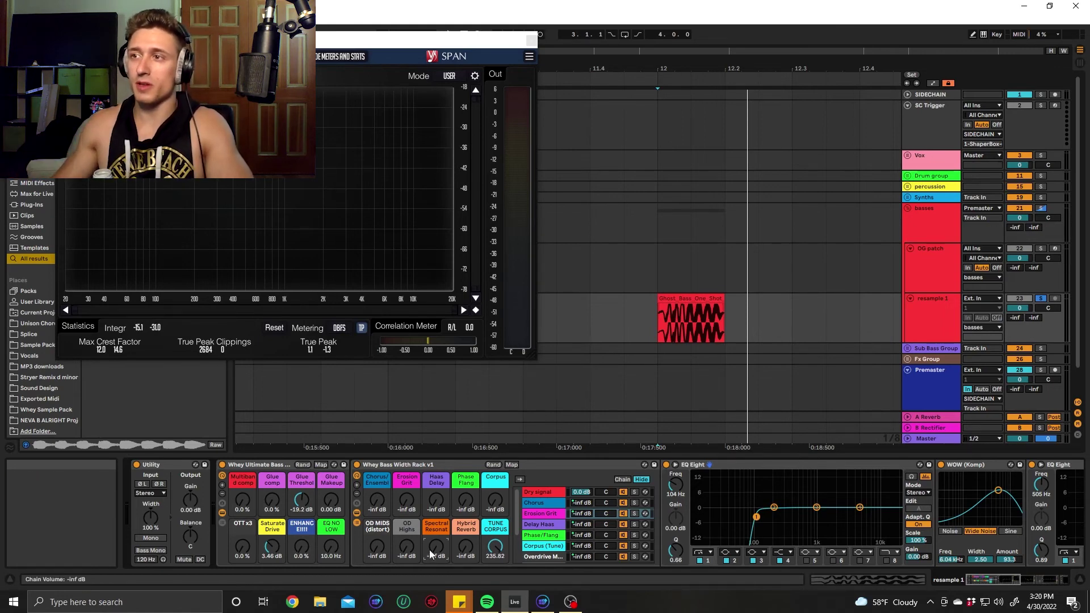
{"action": "scroll", "coordinate": [545, 534], "scroll_direction": "down", "scroll_amount": 3}
{"action": "scroll", "coordinate": [553, 558], "scroll_direction": "up", "scroll_amount": 3}
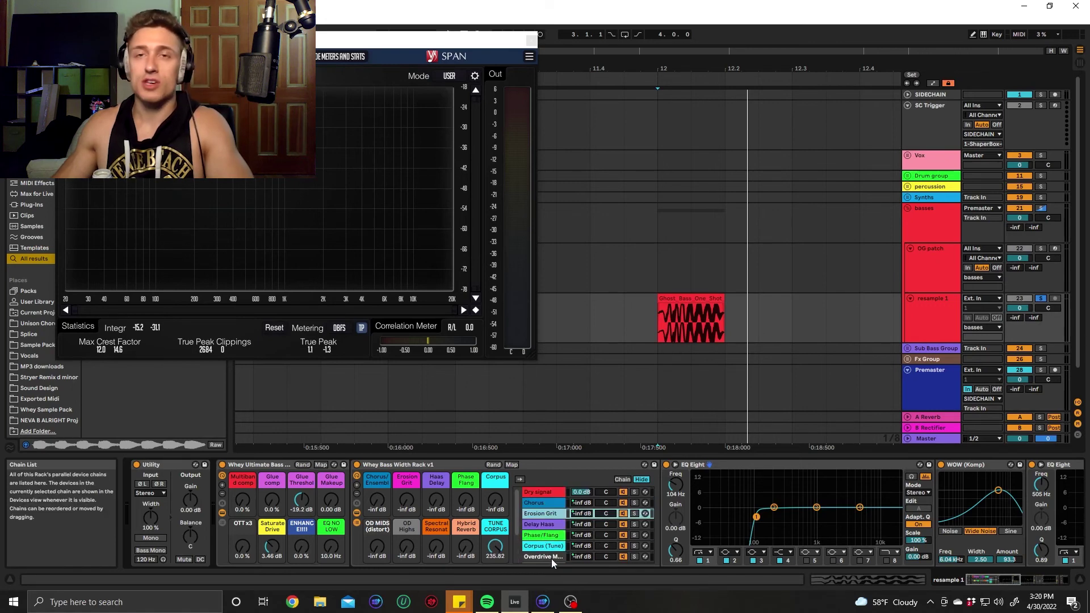